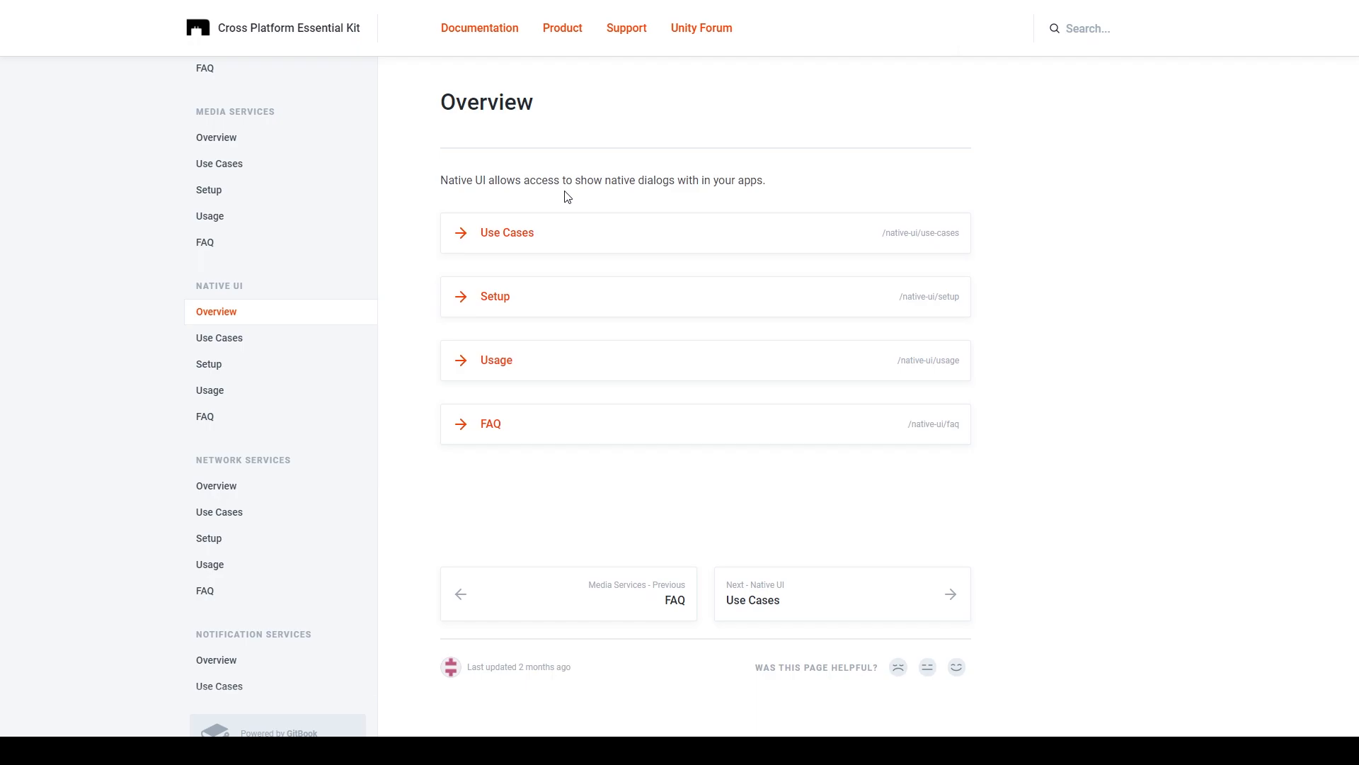
- Open the Native UI Use Cases page in the Essential Kit documentation sidebar
click(656, 244)
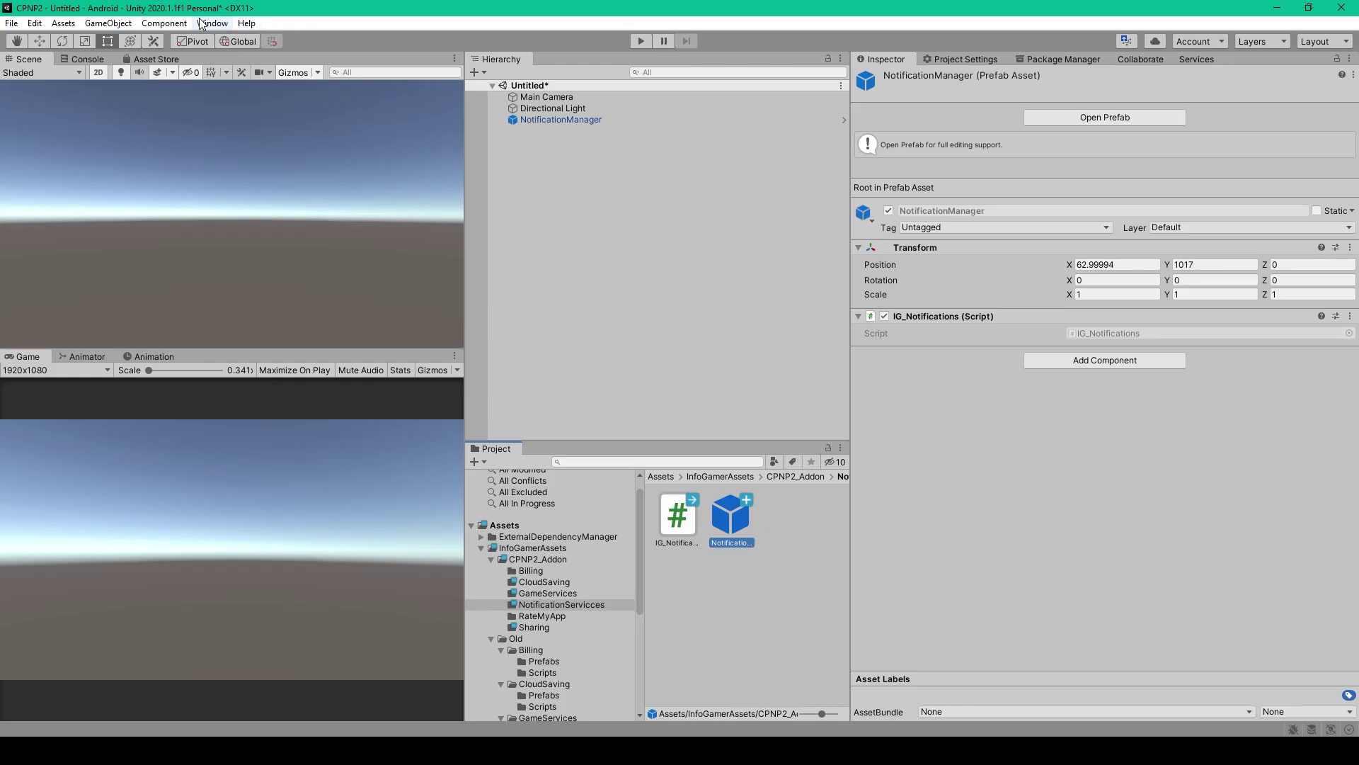
- Switch to Unity and open the IG_NativeUI script from the NativeUI folder in Visual Studio
click(211, 23)
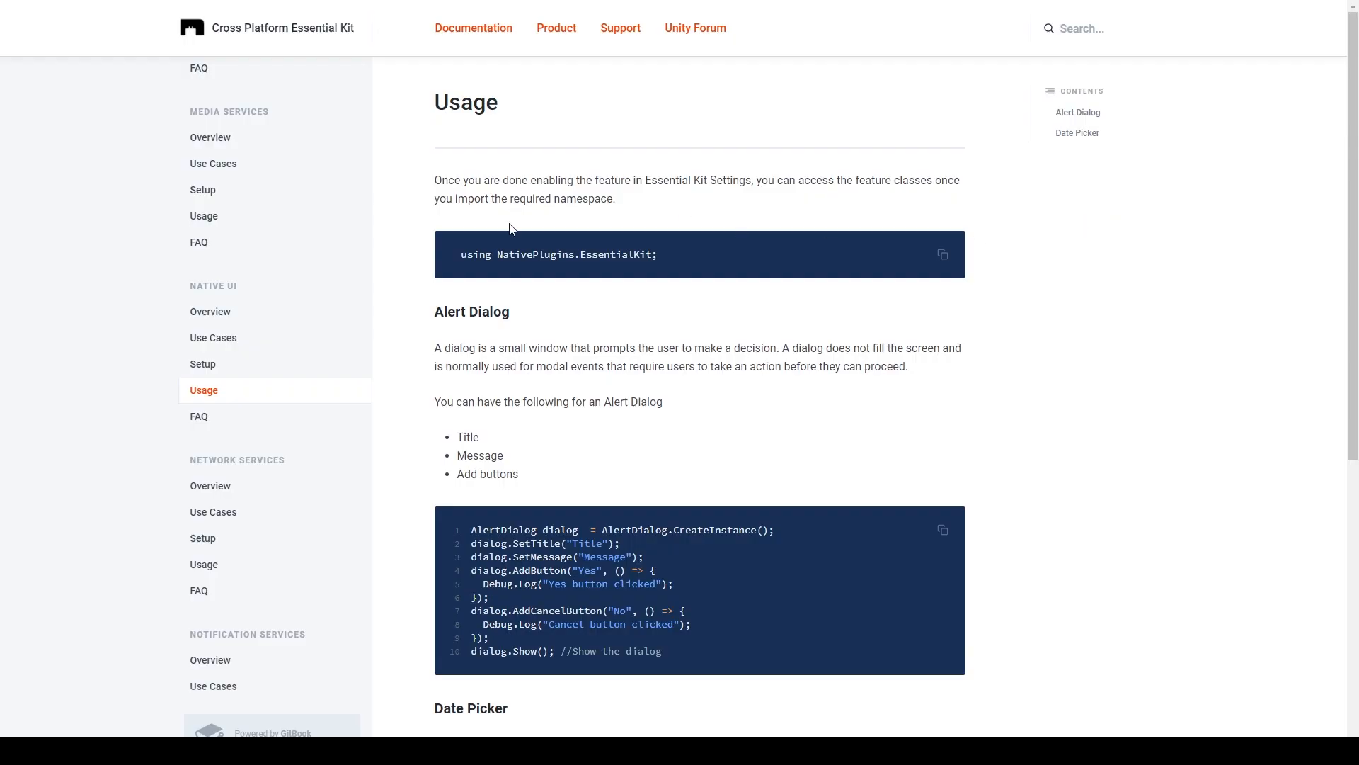
scroll(503, 491, down, 2)
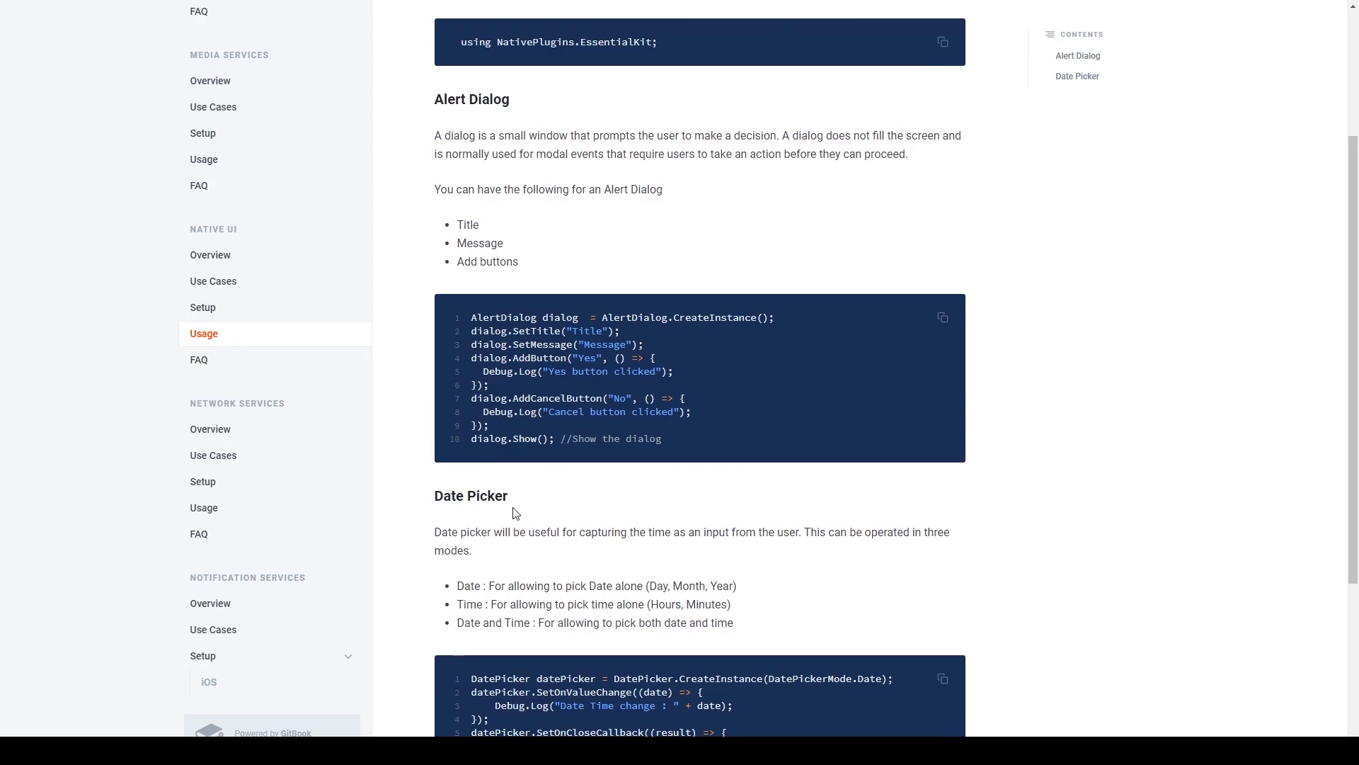
key(alt+Tab)
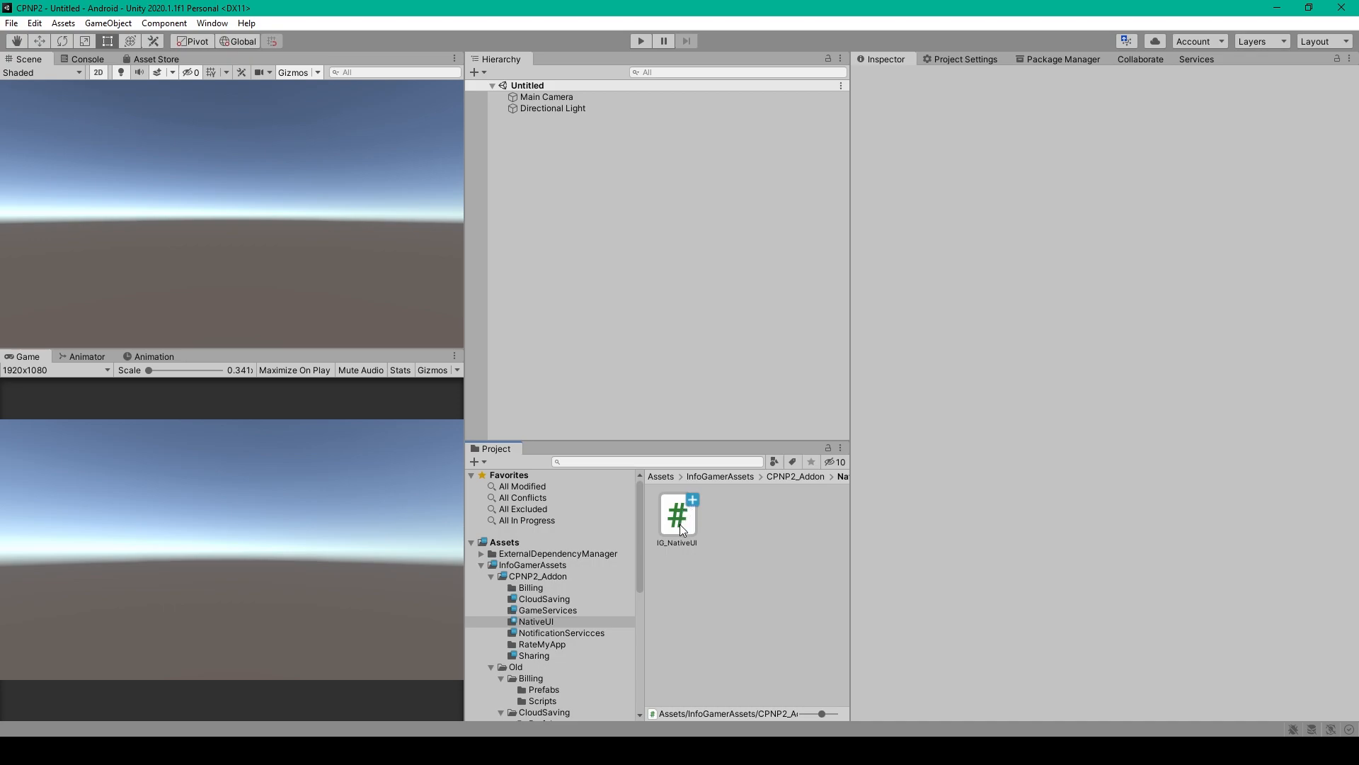
double_click(672, 526)
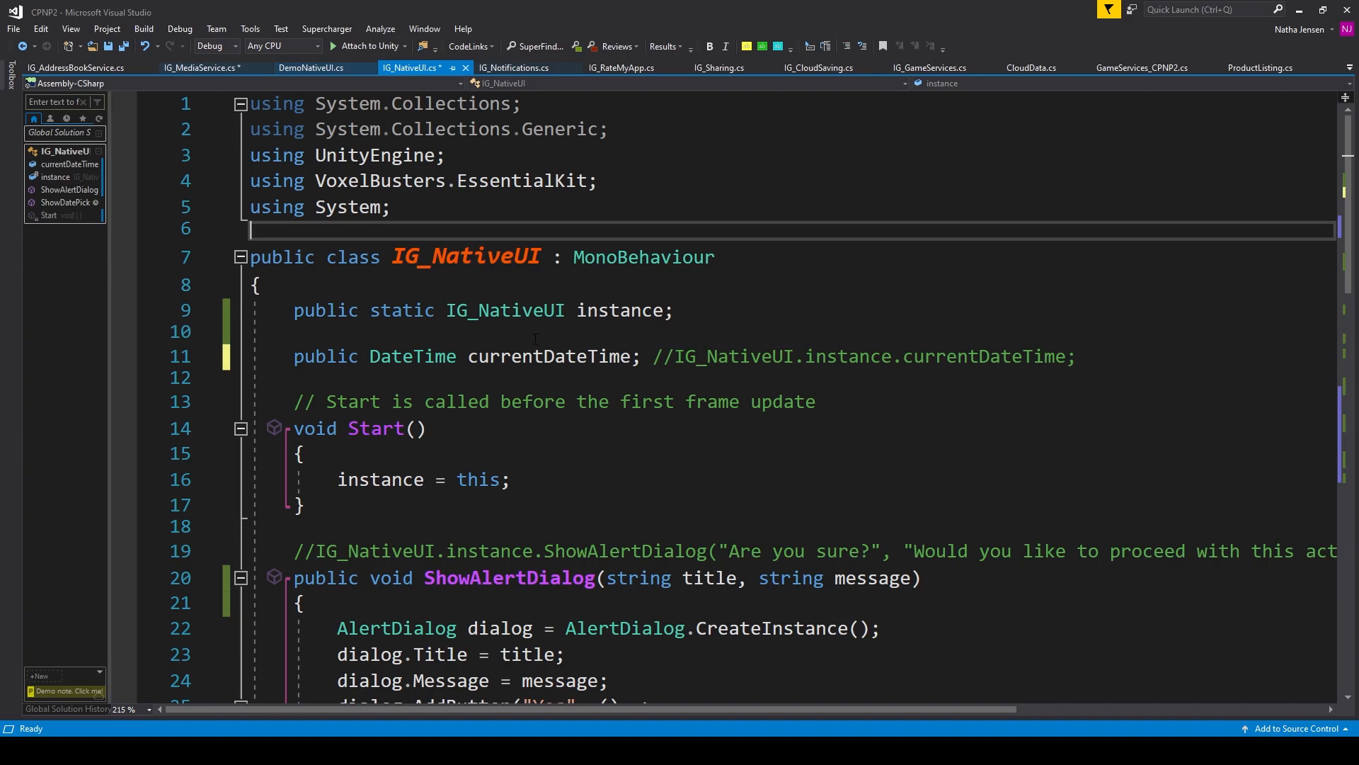
- Review the currentDateTime field declaration and its DateTime type in IG_NativeUI
click(338, 355)
click(425, 356)
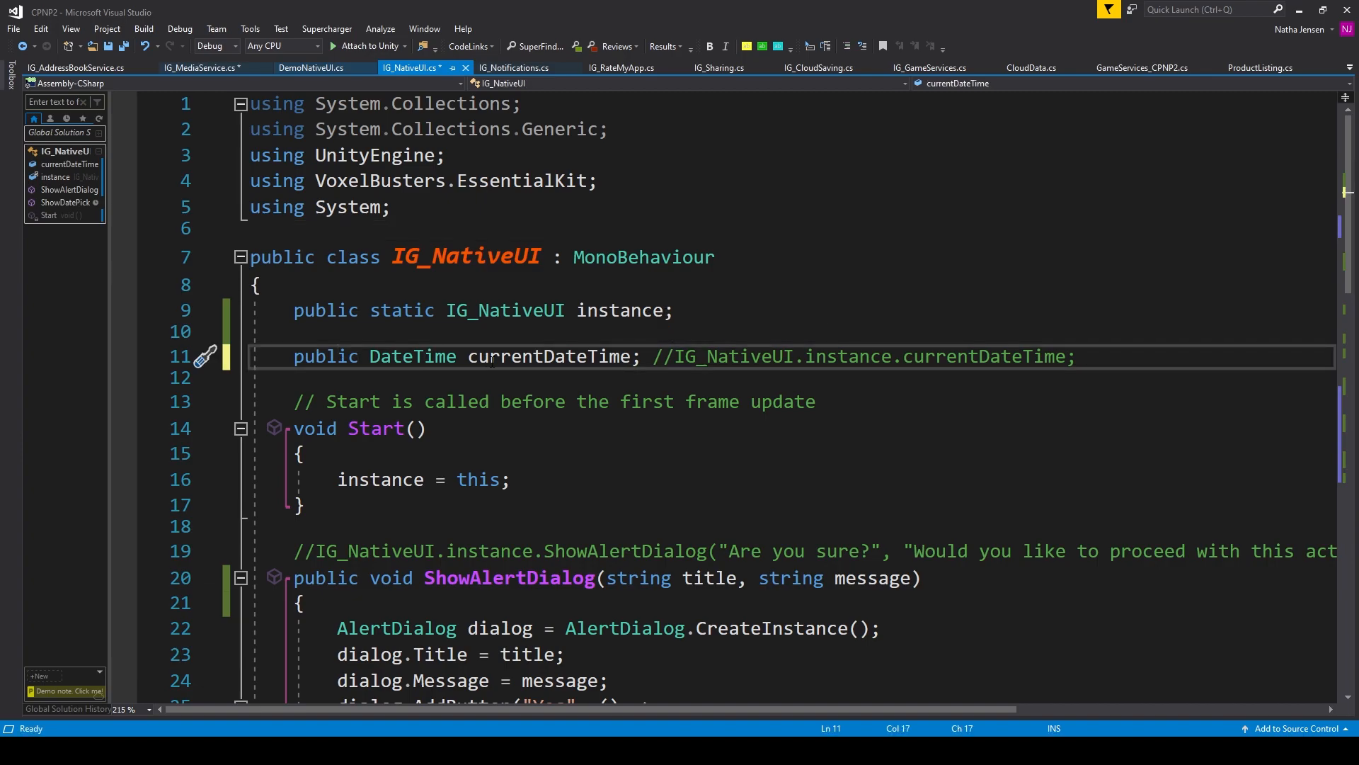
double_click(424, 356)
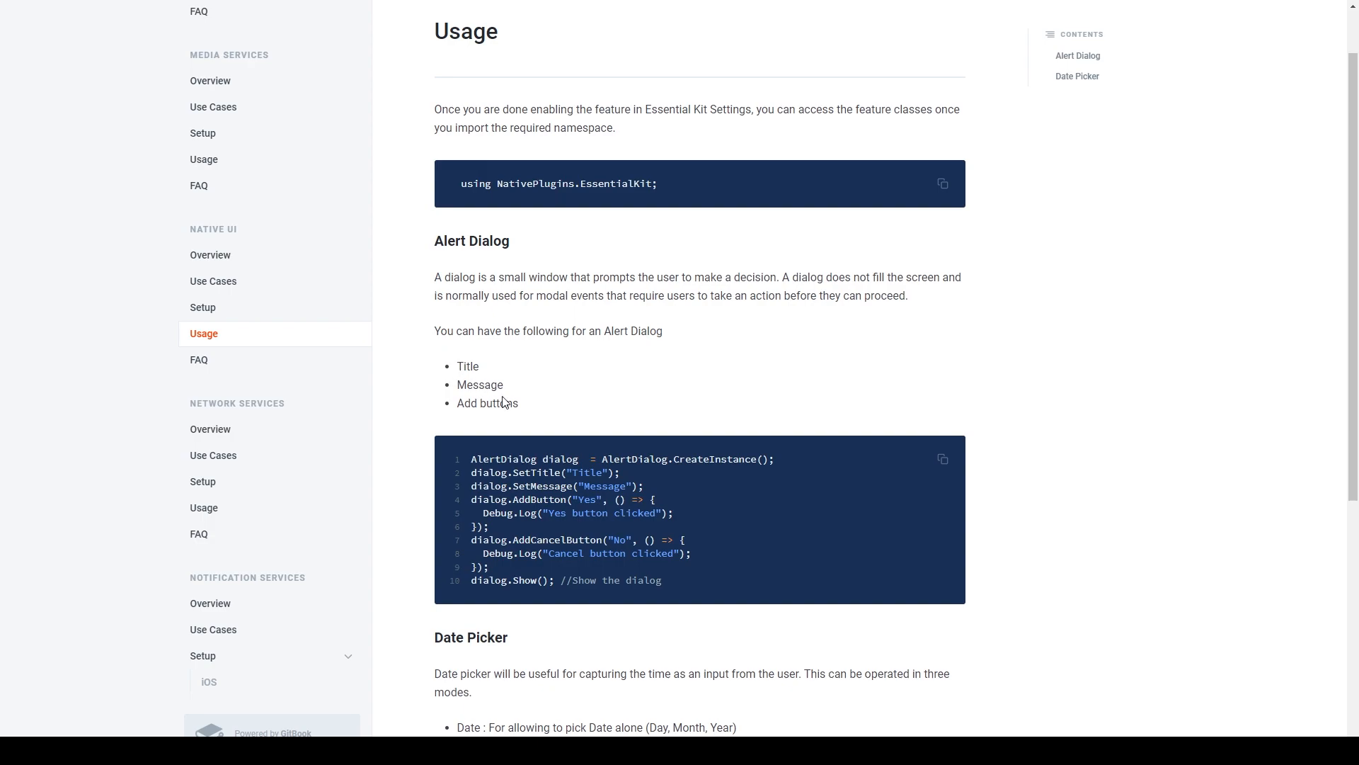
- Copy the Alert Dialog sample code and return to IG_NativeUI in Visual Studio
click(941, 460)
key(alt+Tab)
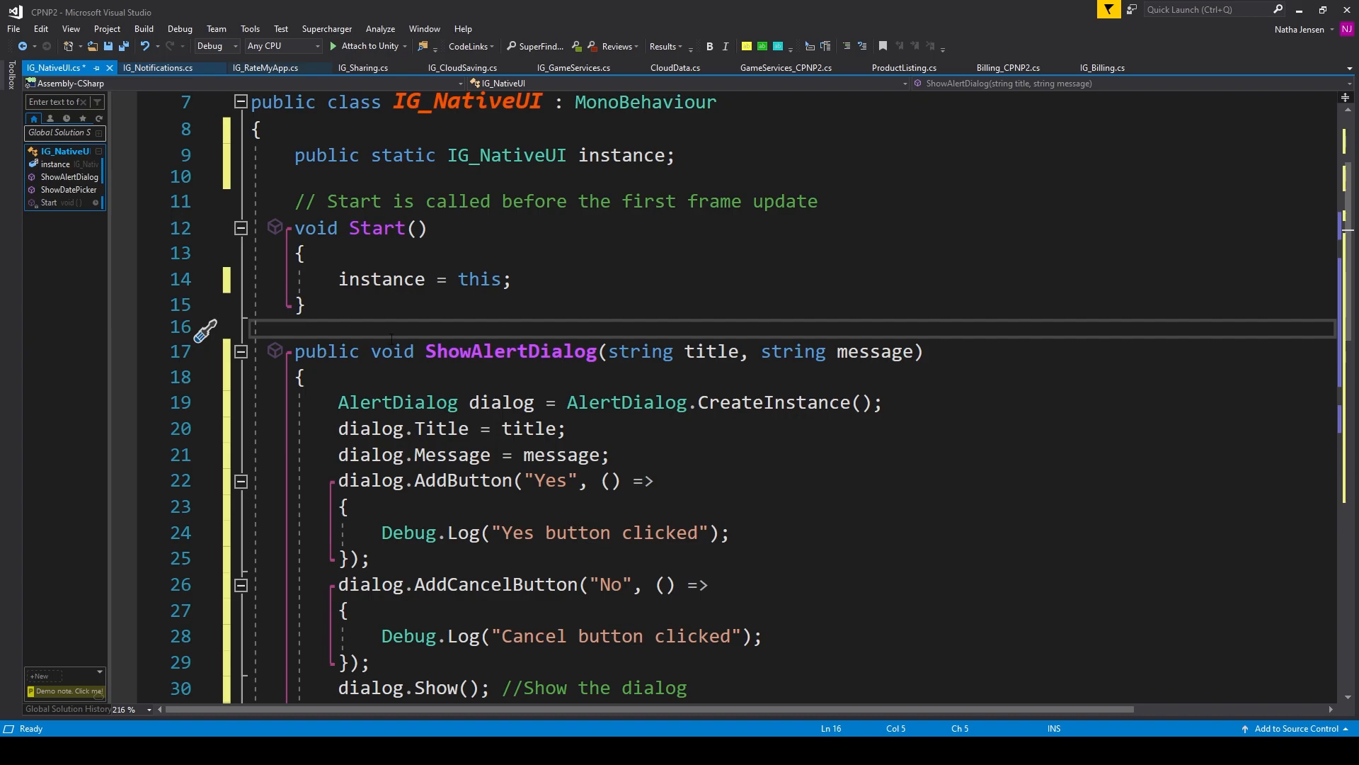
mouse_move(793, 351)
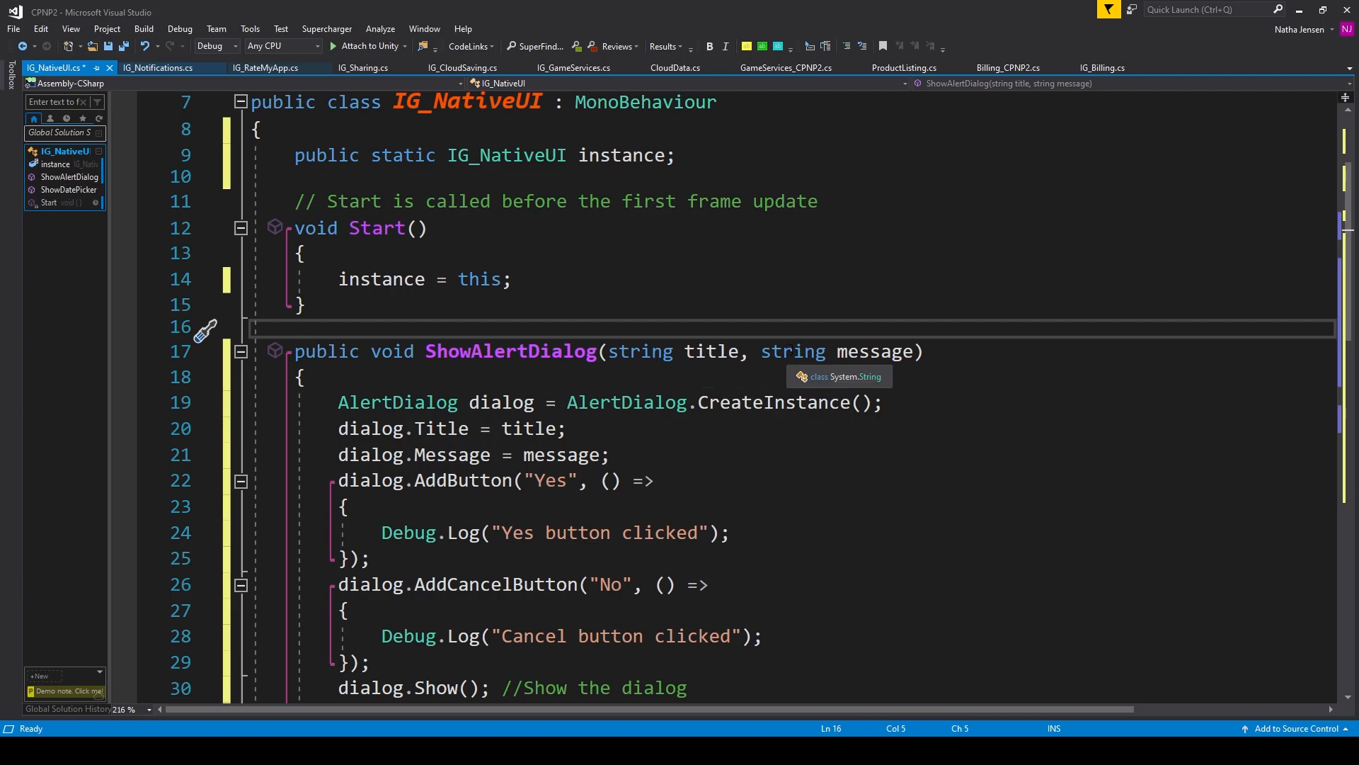
- Review ShowAlertDialog's Title and Message assignments and the Yes button's logging callback
key(Down)
key(Down)
key(Down)
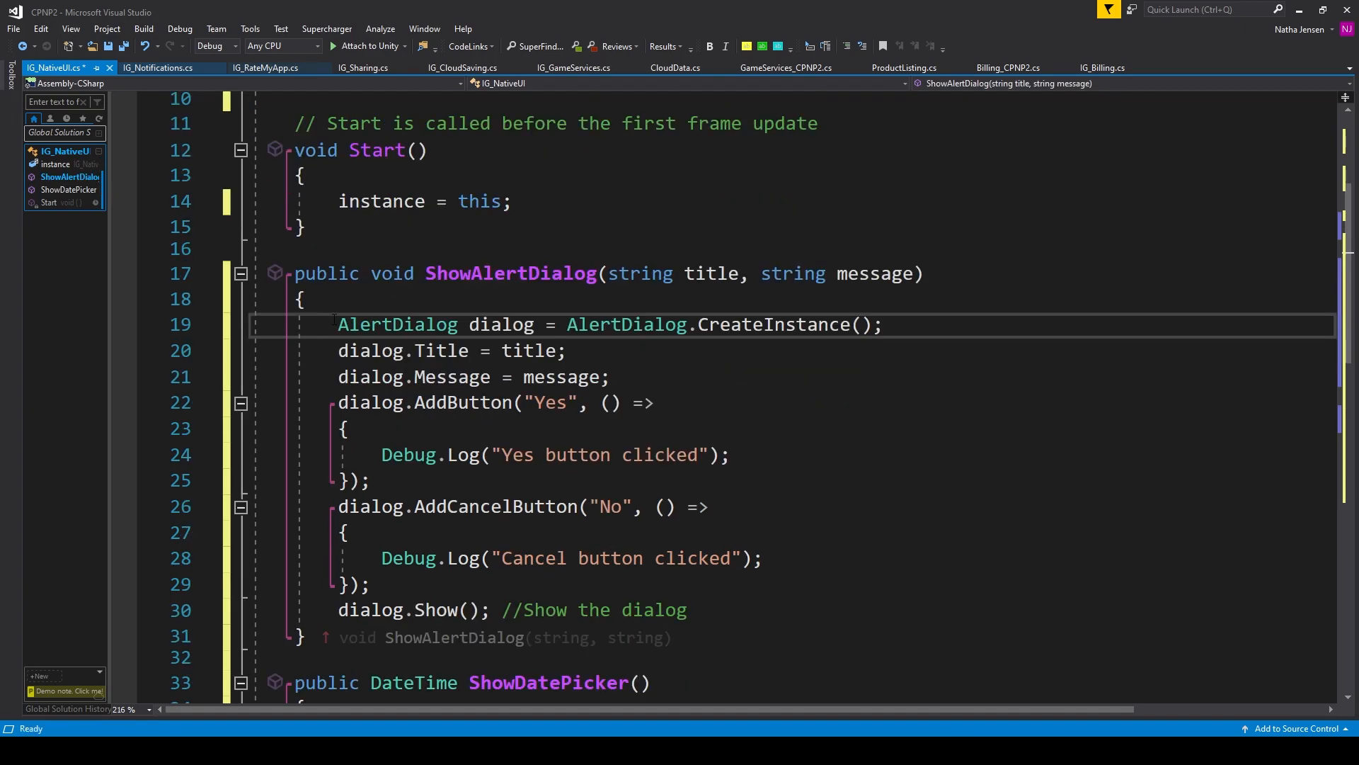
drag(338, 323, 548, 610)
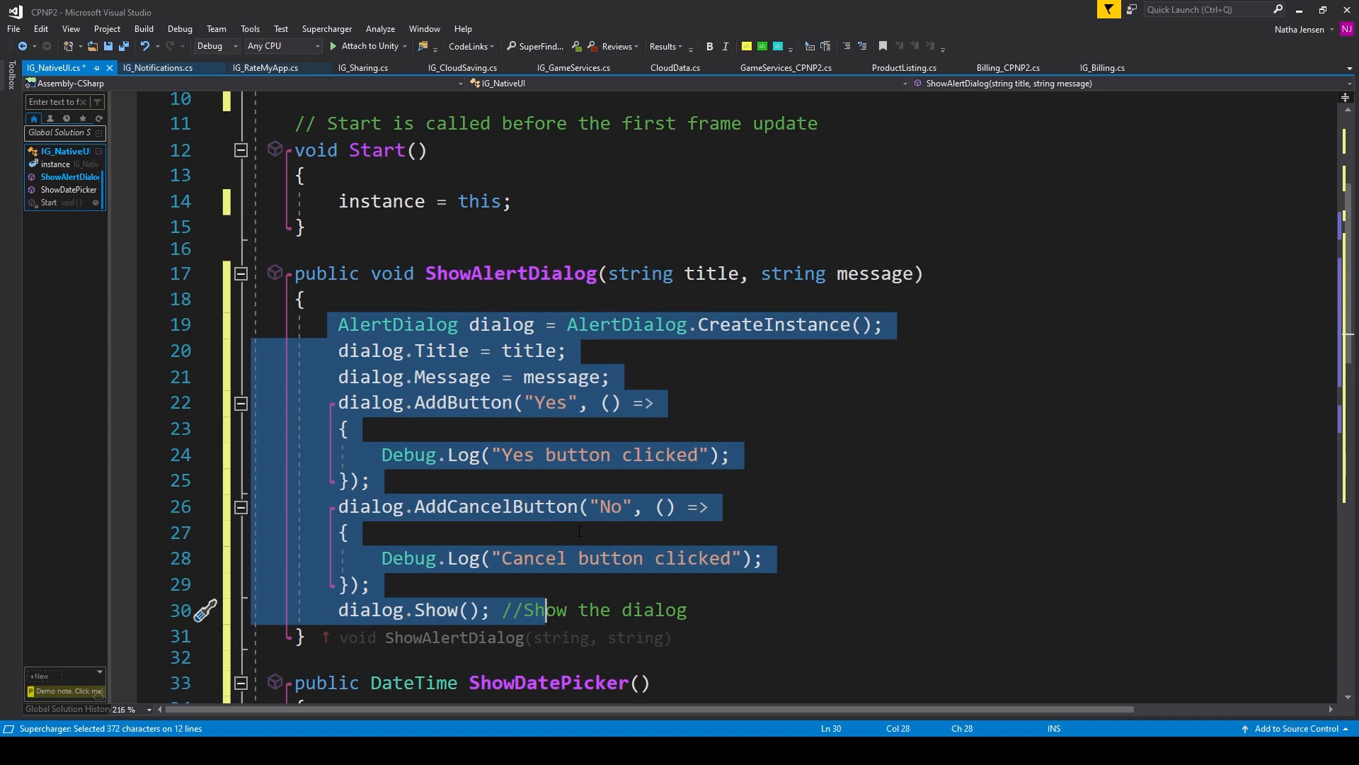
click(397, 324)
click(441, 351)
double_click(441, 350)
click(535, 350)
click(363, 377)
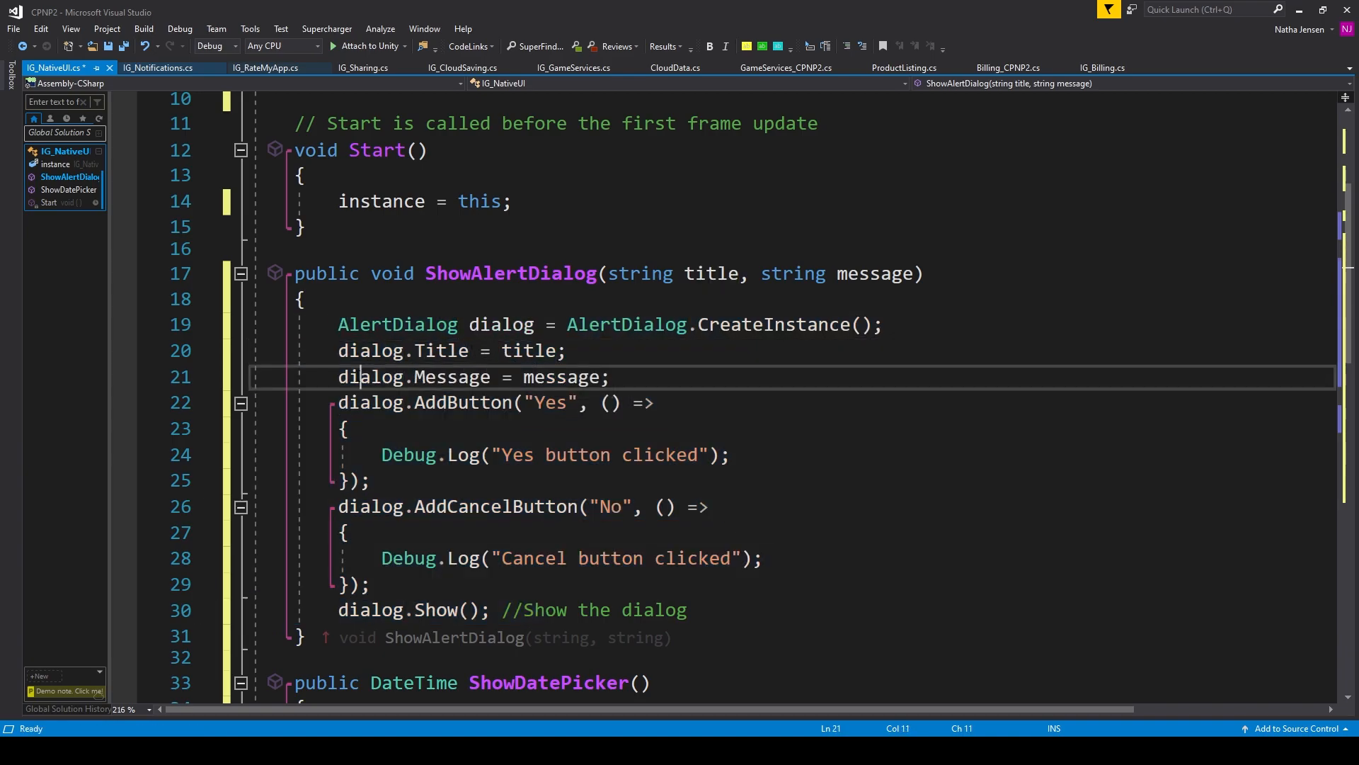
double_click(471, 378)
click(568, 376)
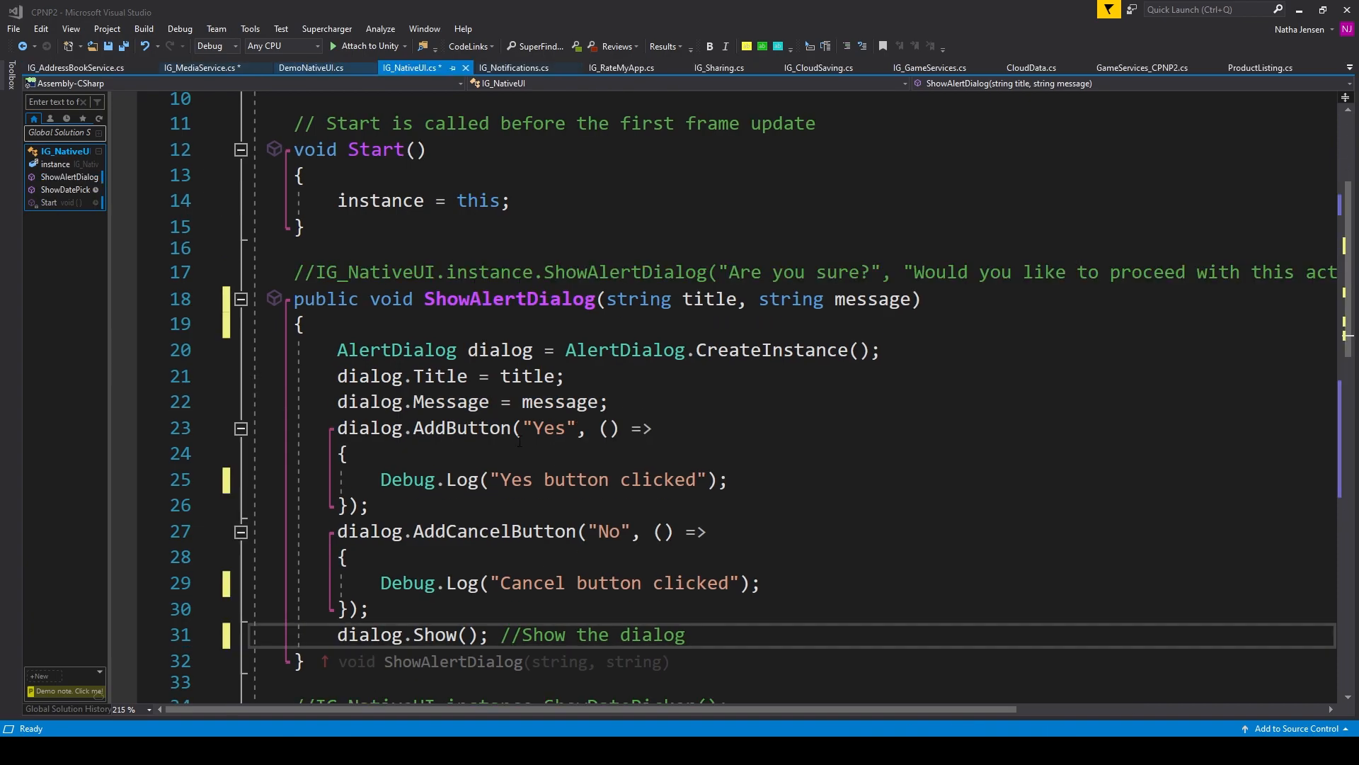
click(349, 454)
drag(349, 454, 368, 507)
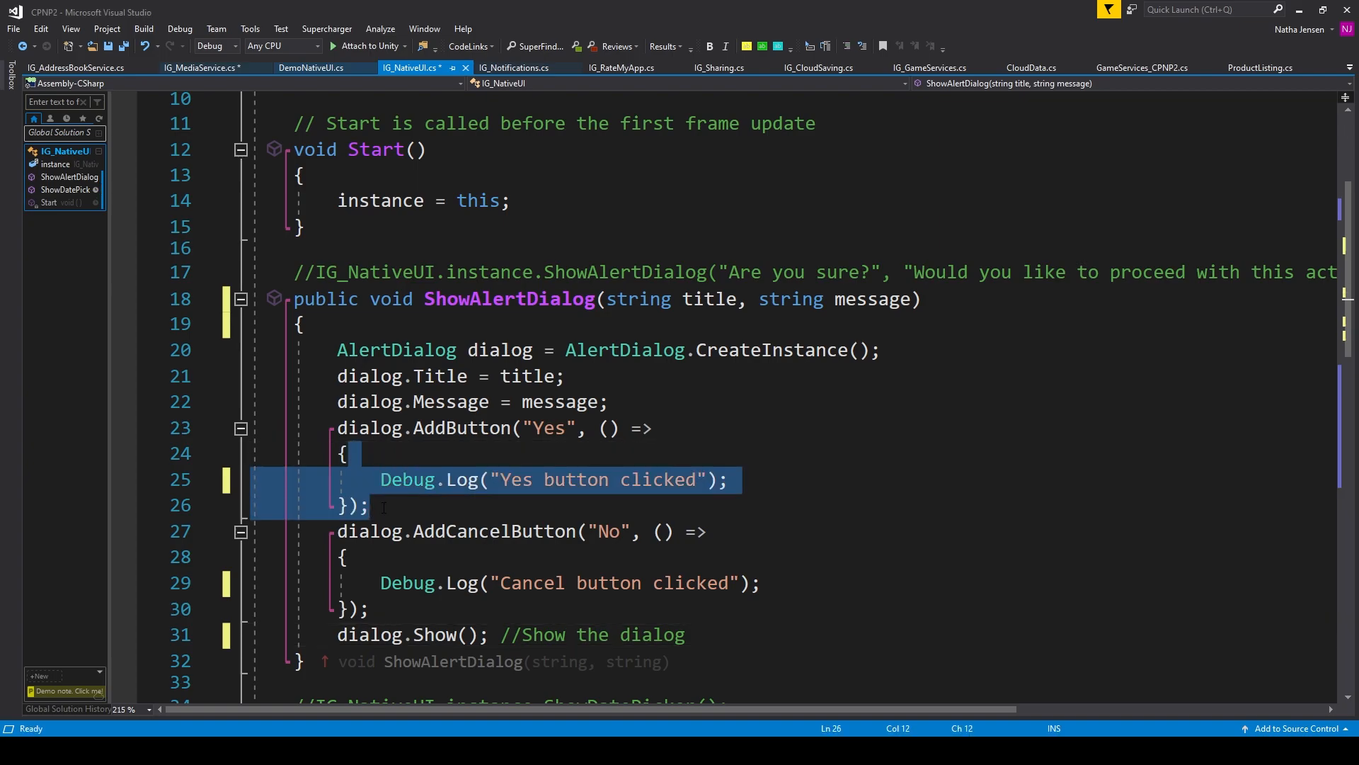
click(457, 429)
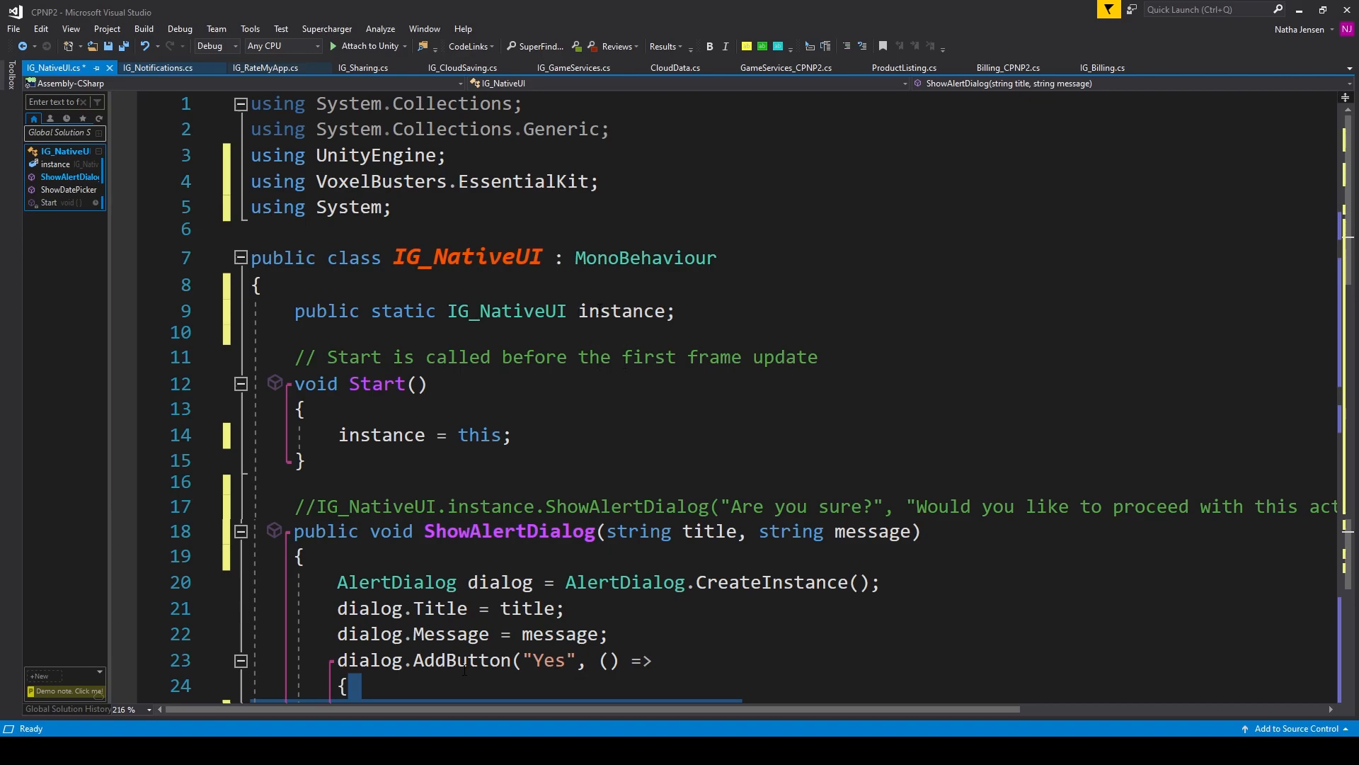
- Review the commented example call with "Are you sure?" and "Would you like to proceed with this action?"
click(306, 506)
key(shift+Right)
key(shift+Right)
key(shift+Right)
click(327, 506)
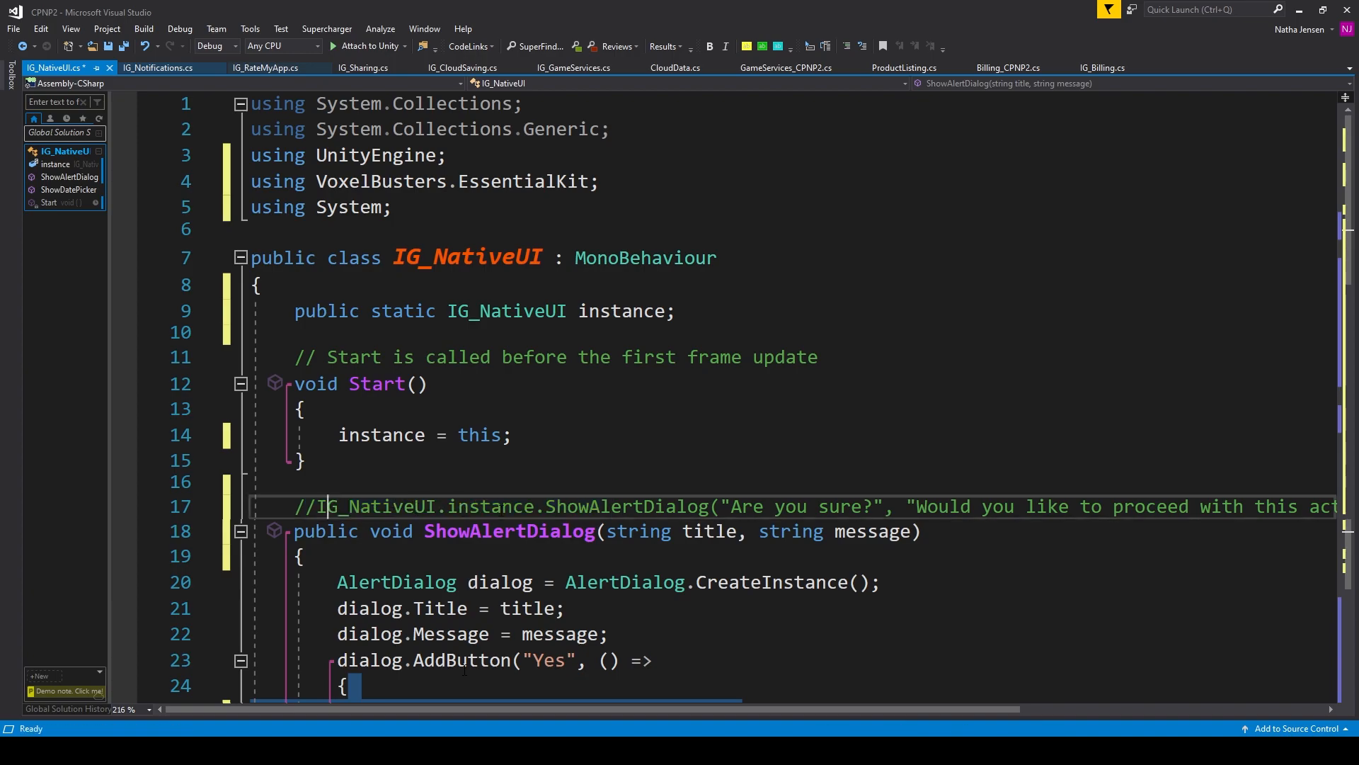
click(503, 506)
click(720, 506)
drag(720, 505, 882, 508)
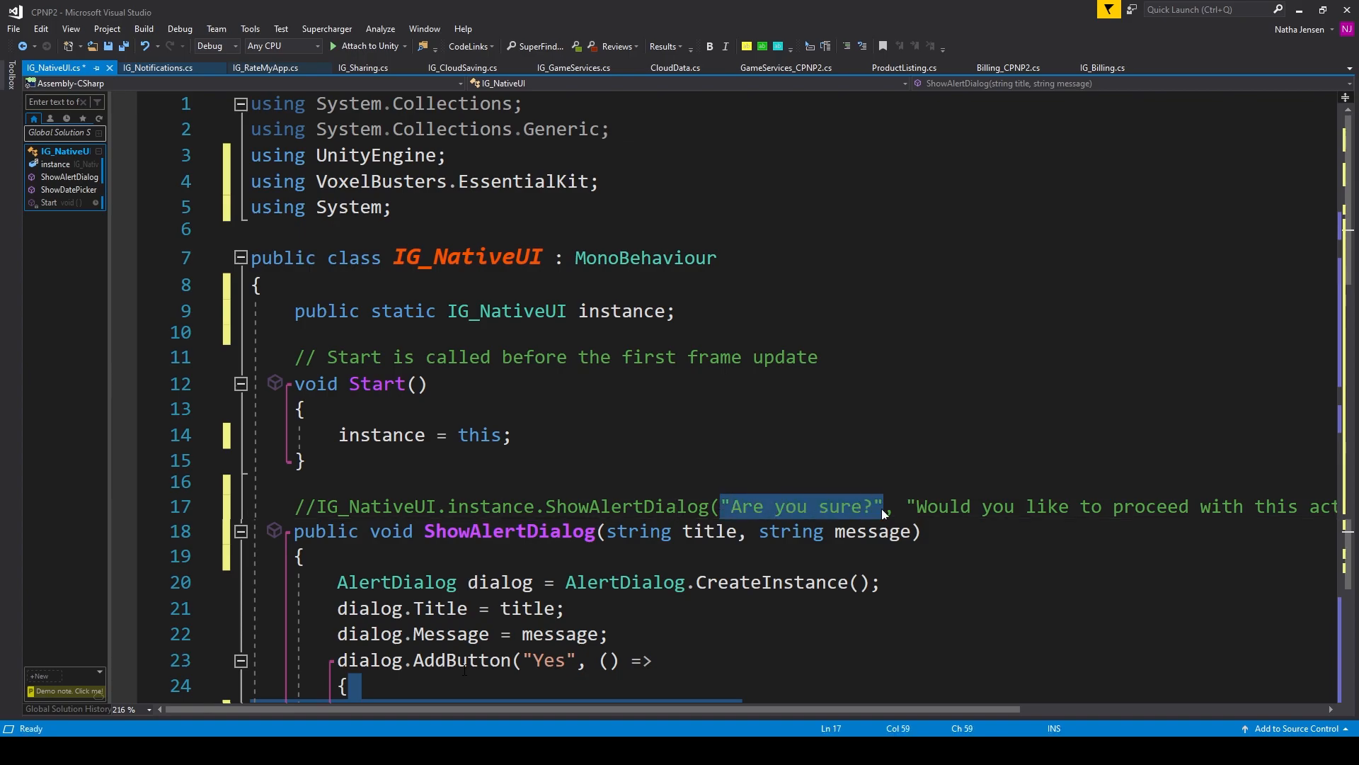
click(908, 506)
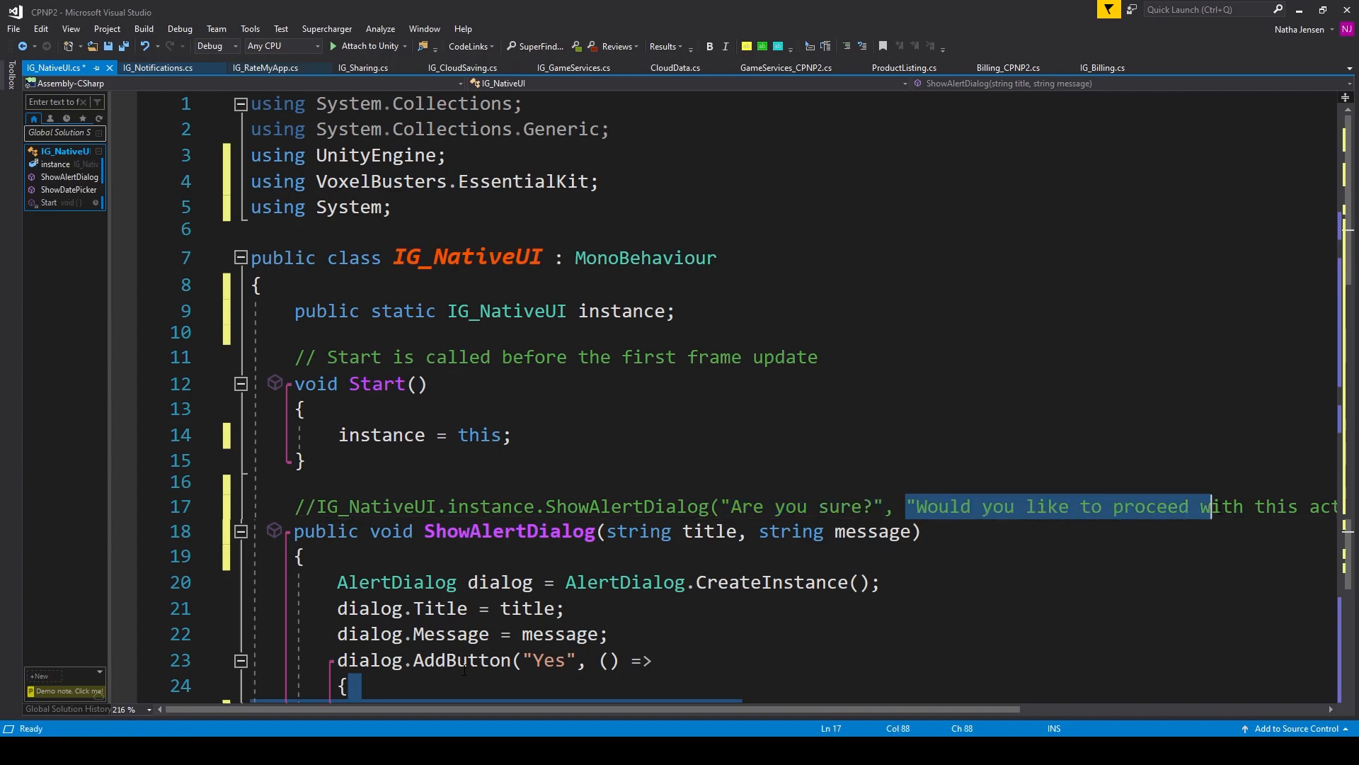
drag(907, 506, 1344, 506)
click(715, 506)
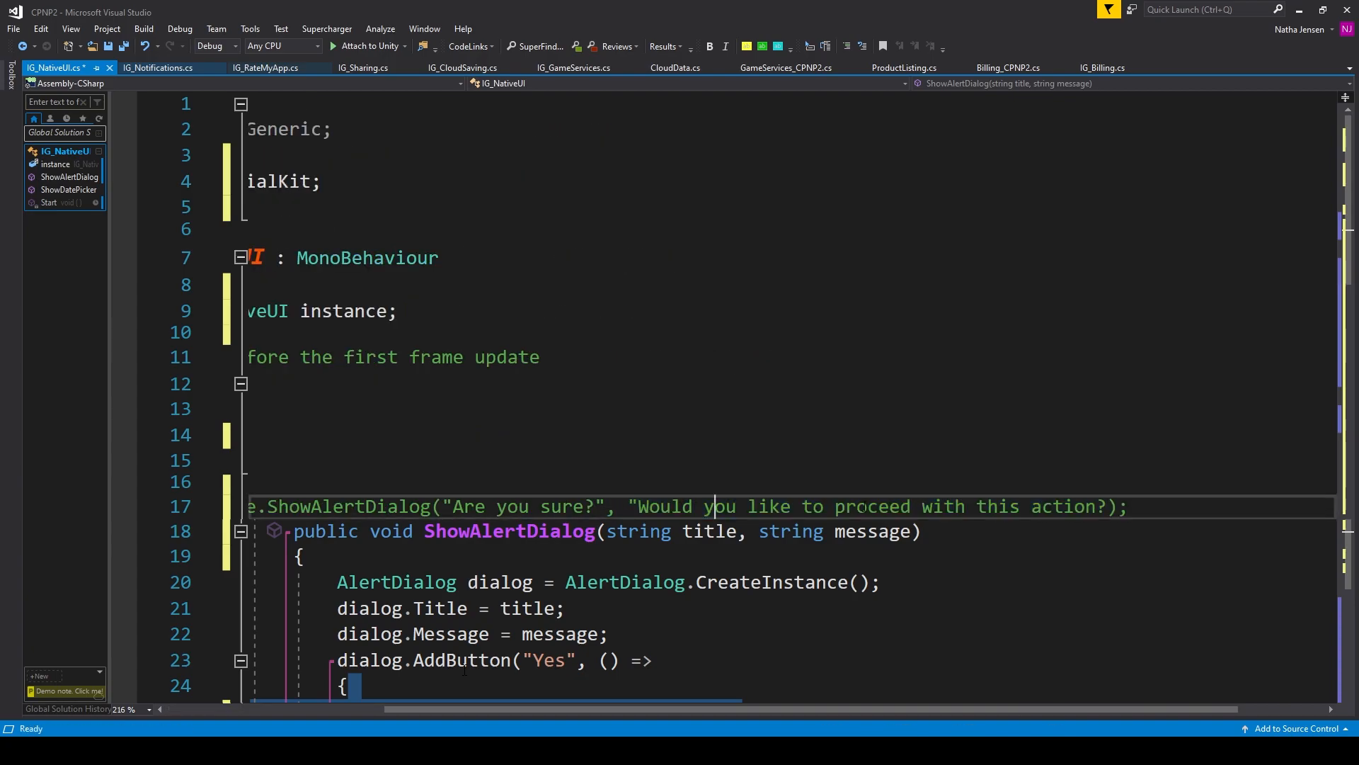
- Copy the Date Picker example code from the Native UI usage documentation
key(alt+Tab)
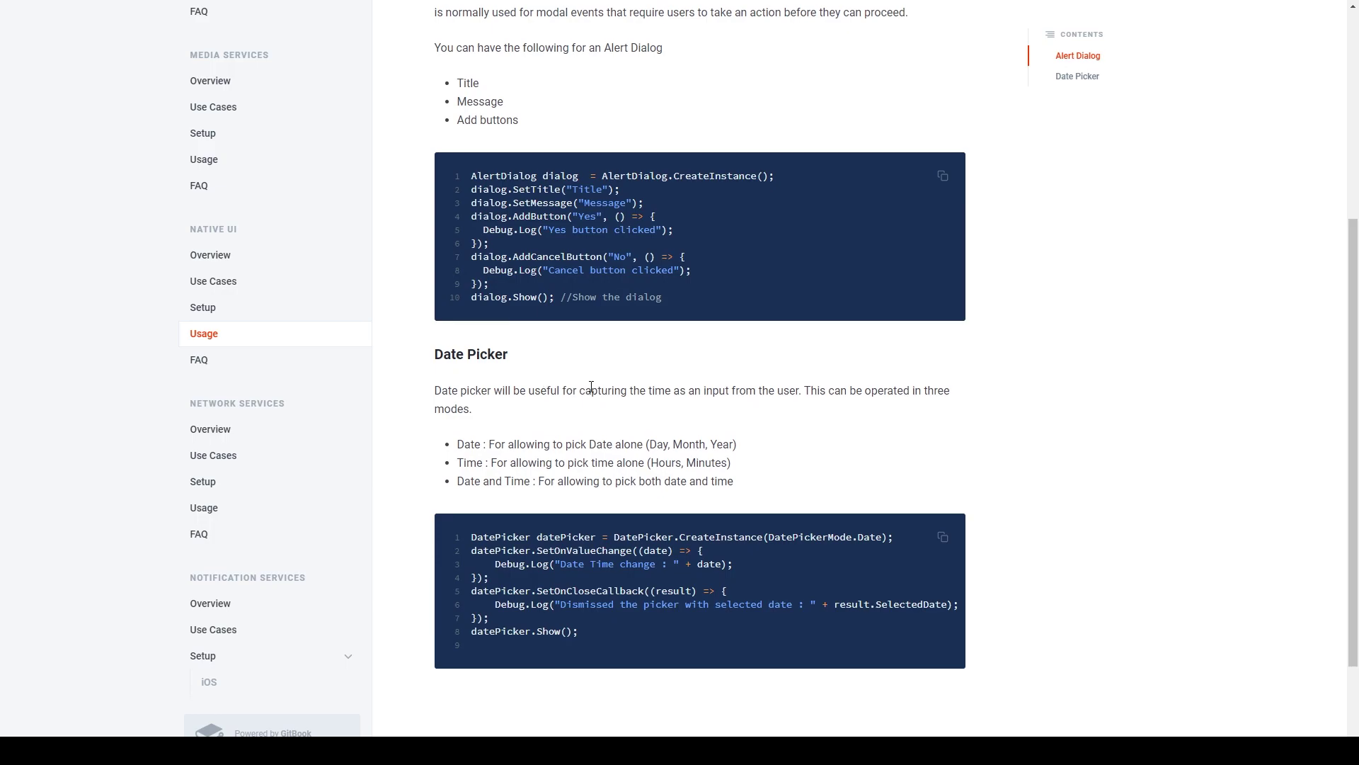
scroll(592, 388, down, 1)
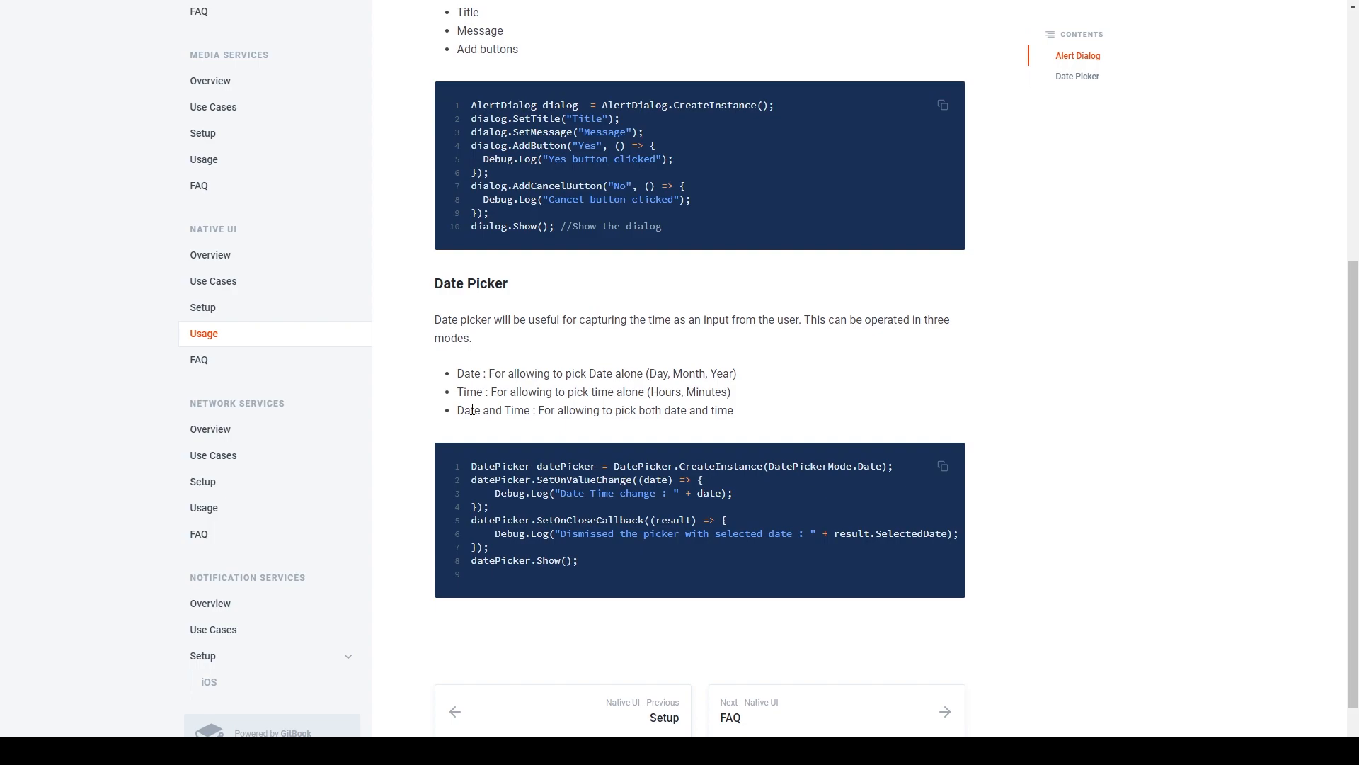
click(942, 470)
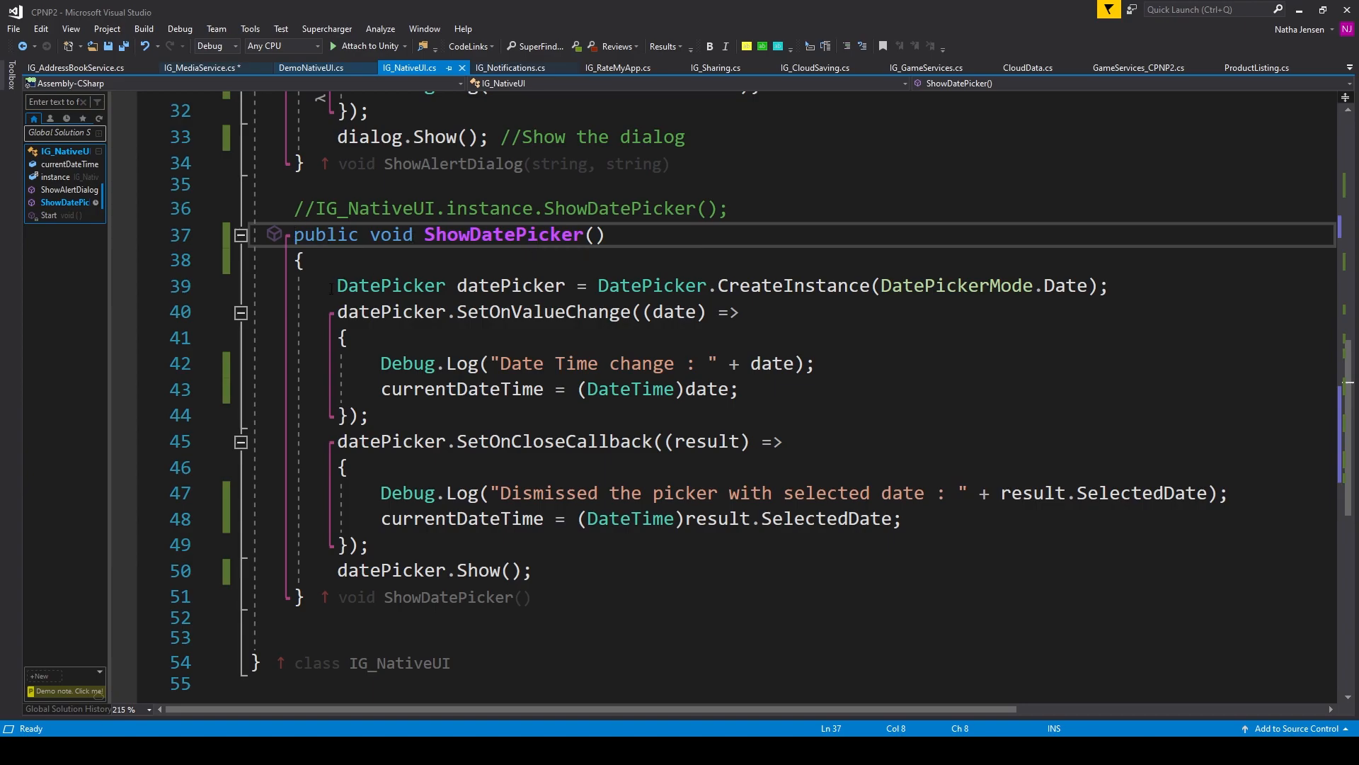
- Review ShowDatePicker's Date mode and the currentDateTime comment, then save IG_NativeUI
drag(337, 284, 535, 570)
click(744, 312)
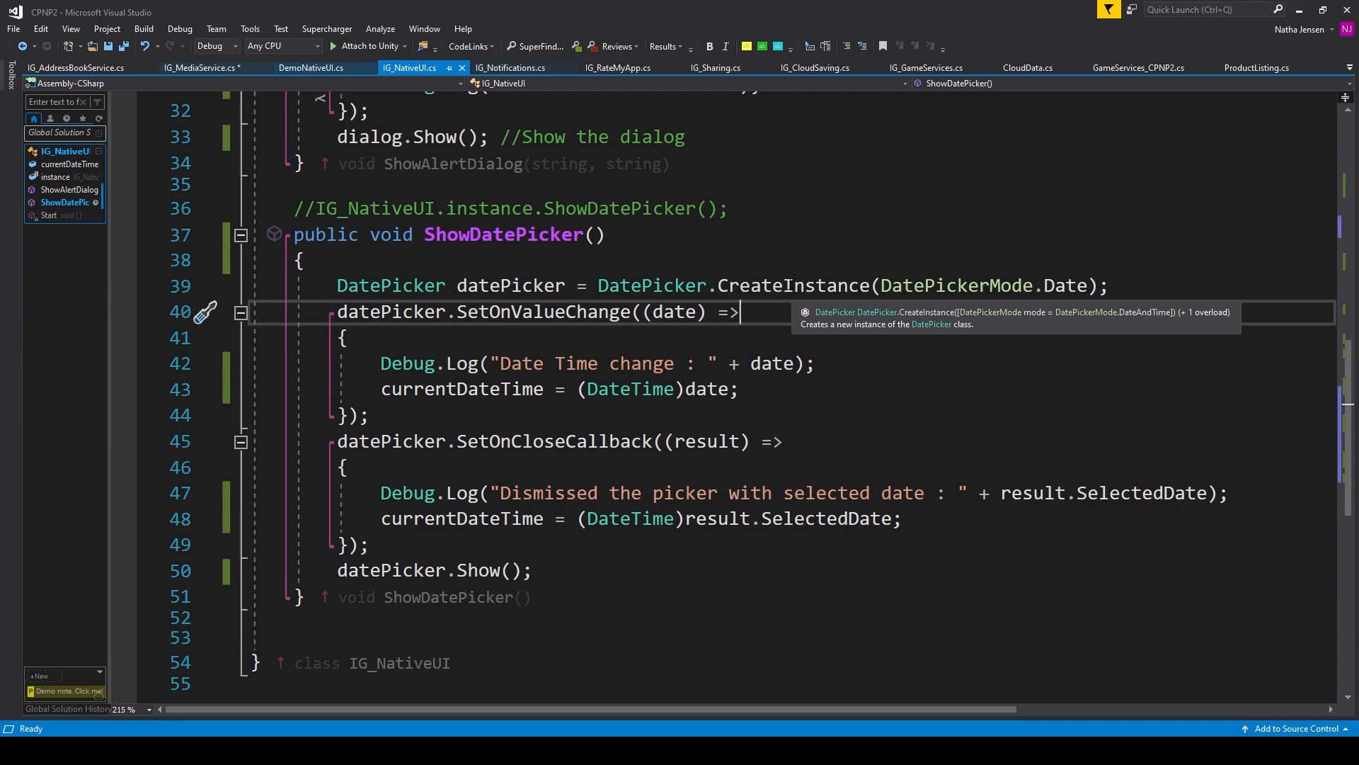
click(807, 284)
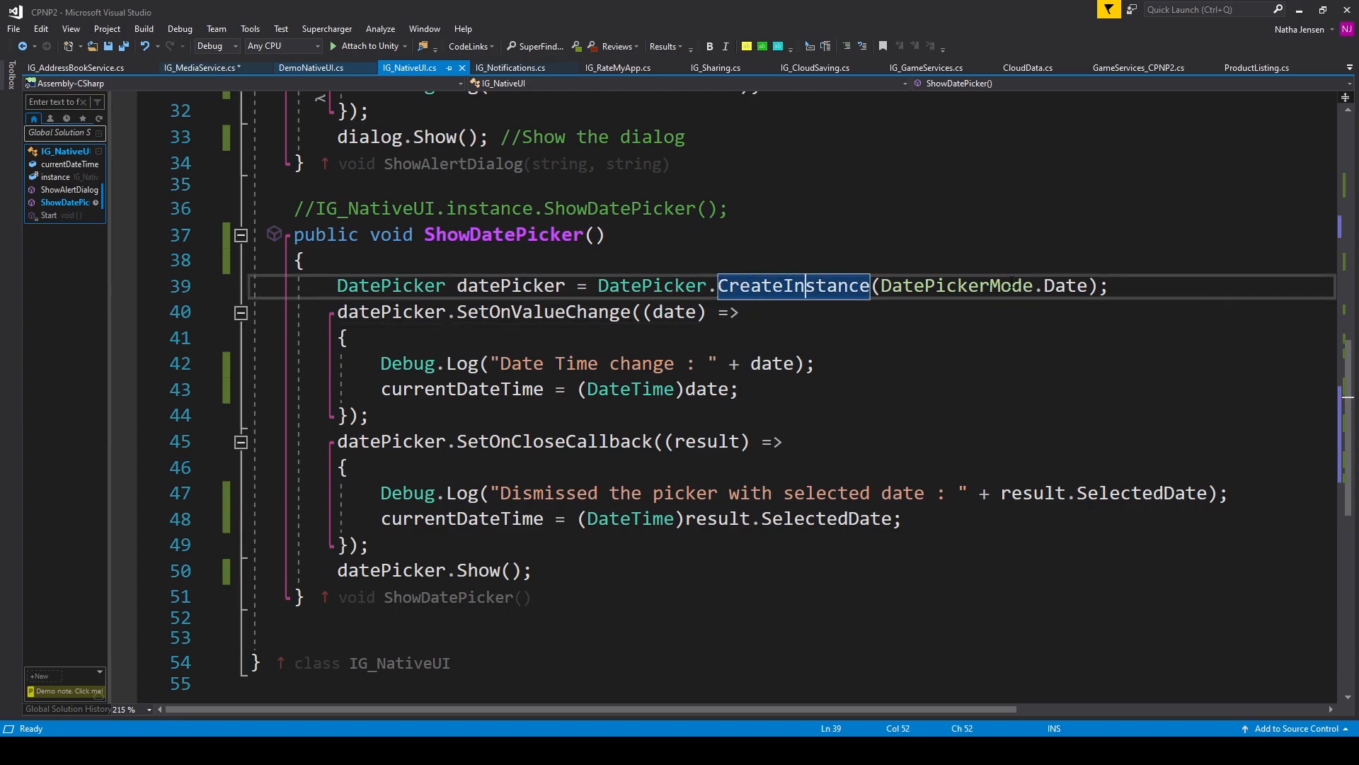
double_click(1065, 285)
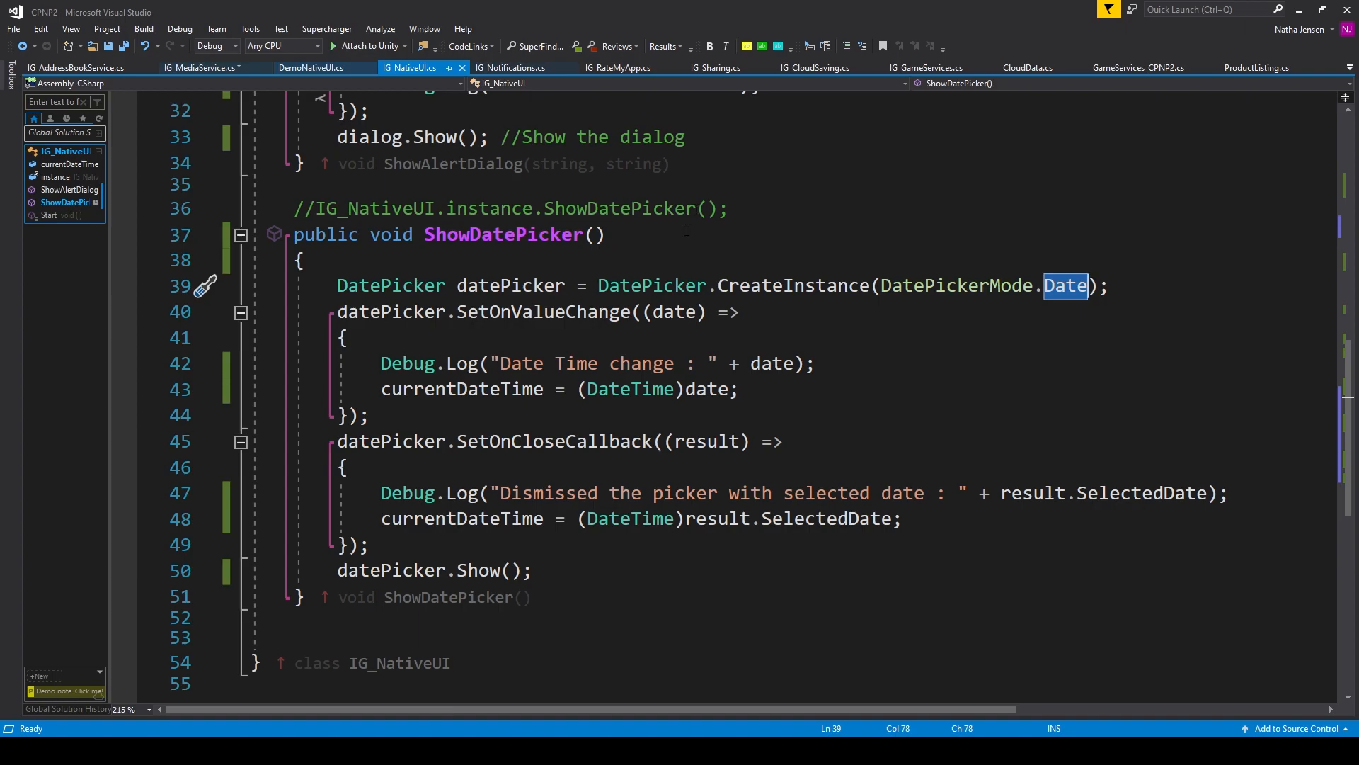
key(ctrl+z)
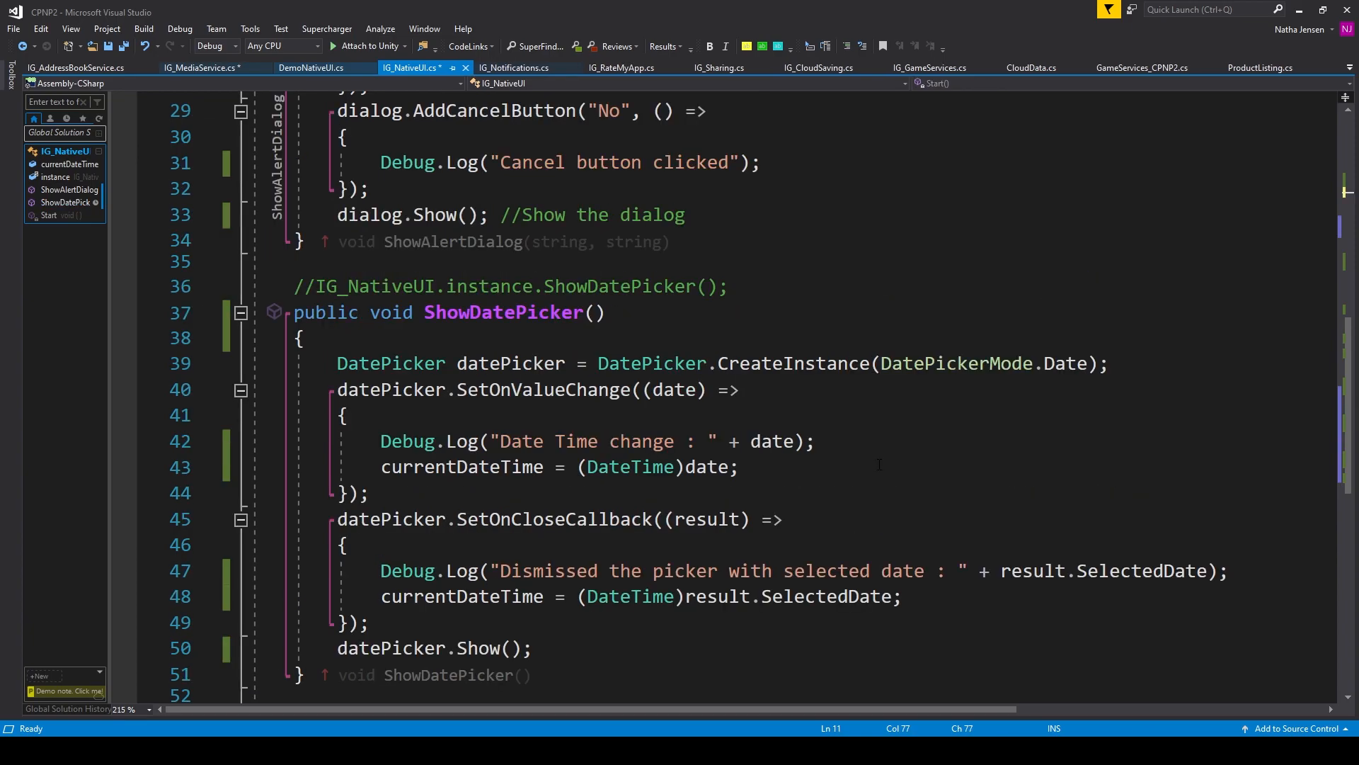
scroll(880, 465, up, 6)
scroll(879, 466, up, 4)
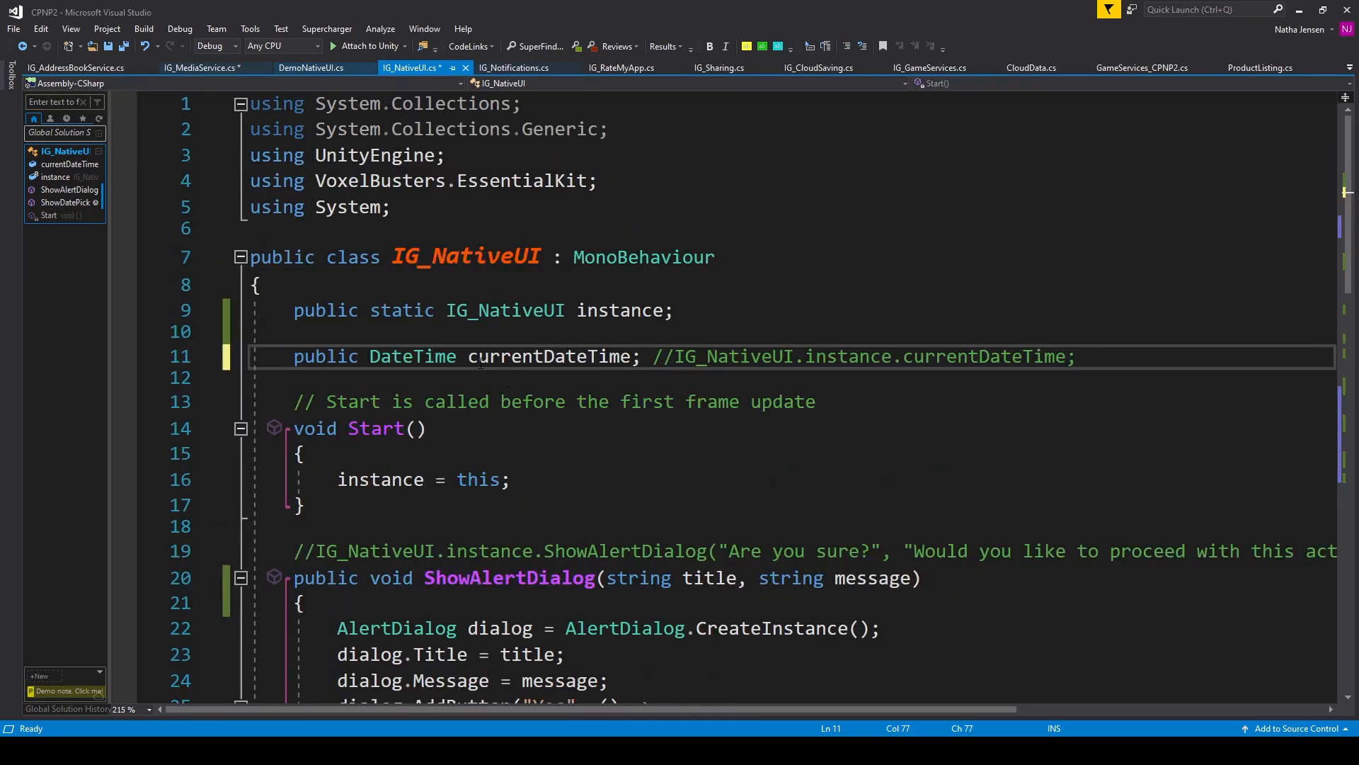
drag(675, 357, 1060, 380)
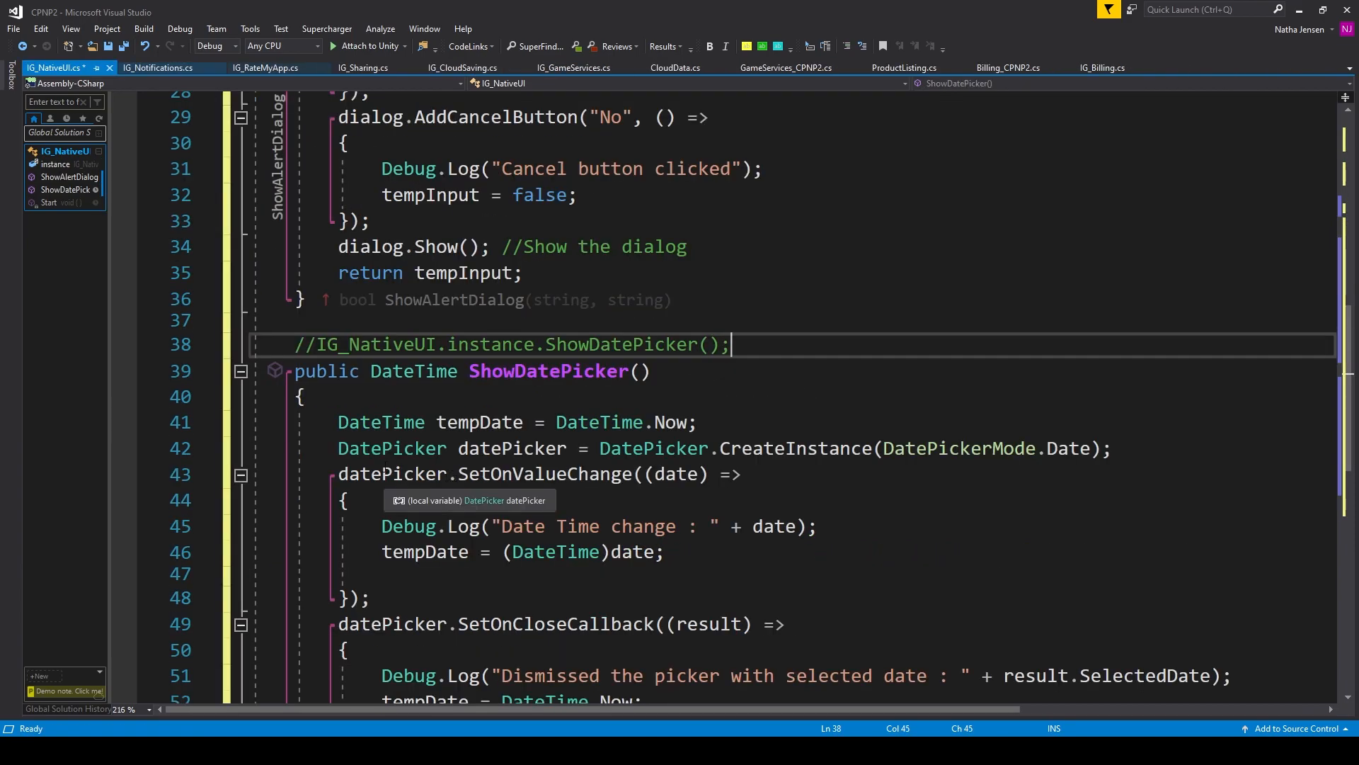
key(ctrl+s)
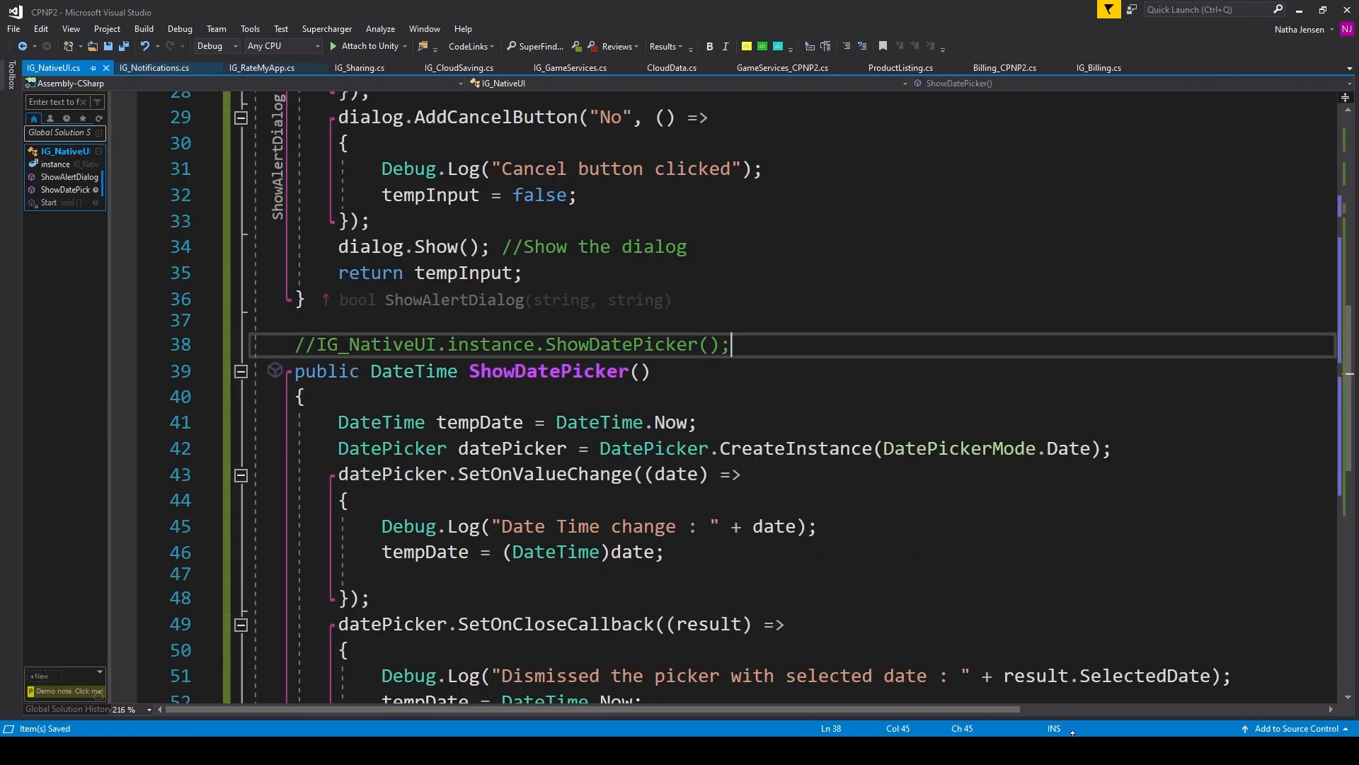
- In Unity select NativeUIManager, then open the DemoNativeUI script in Visual Studio
key(alt+Tab)
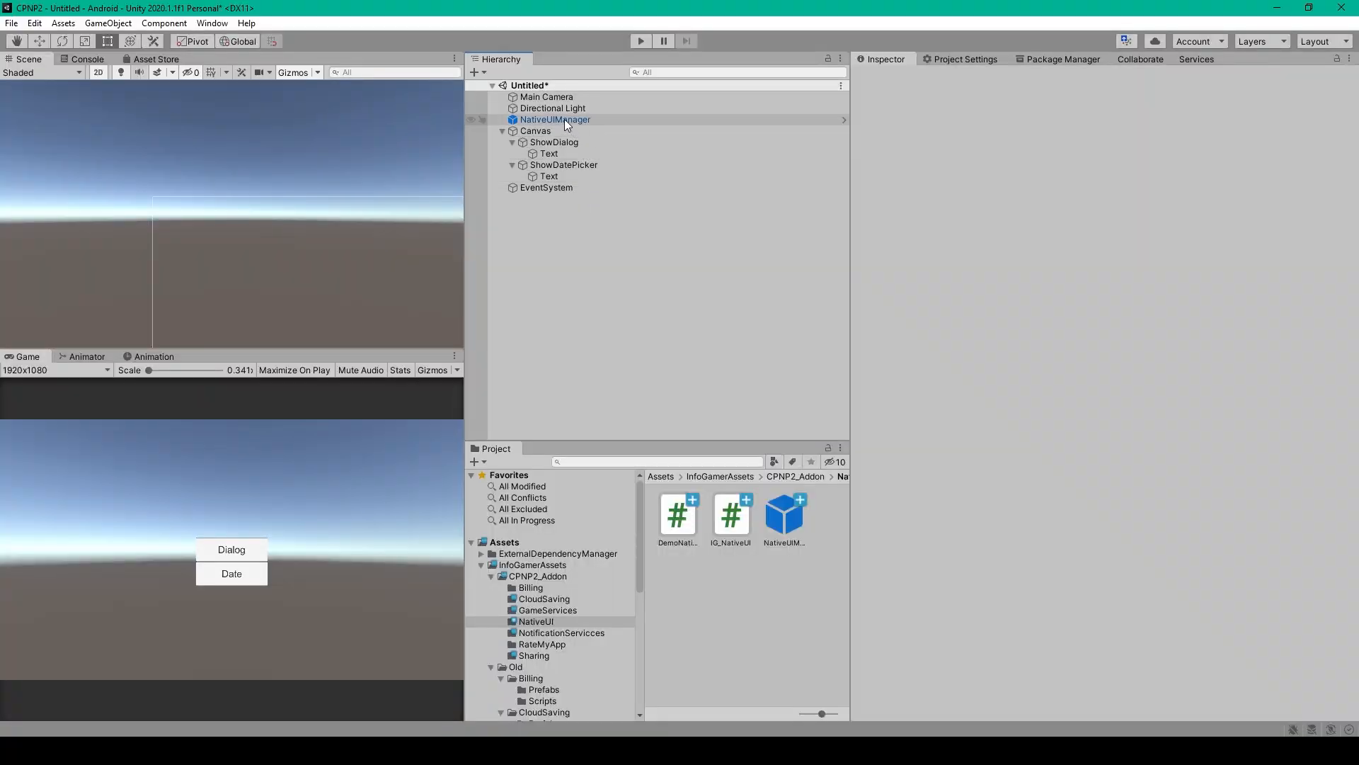
click(564, 118)
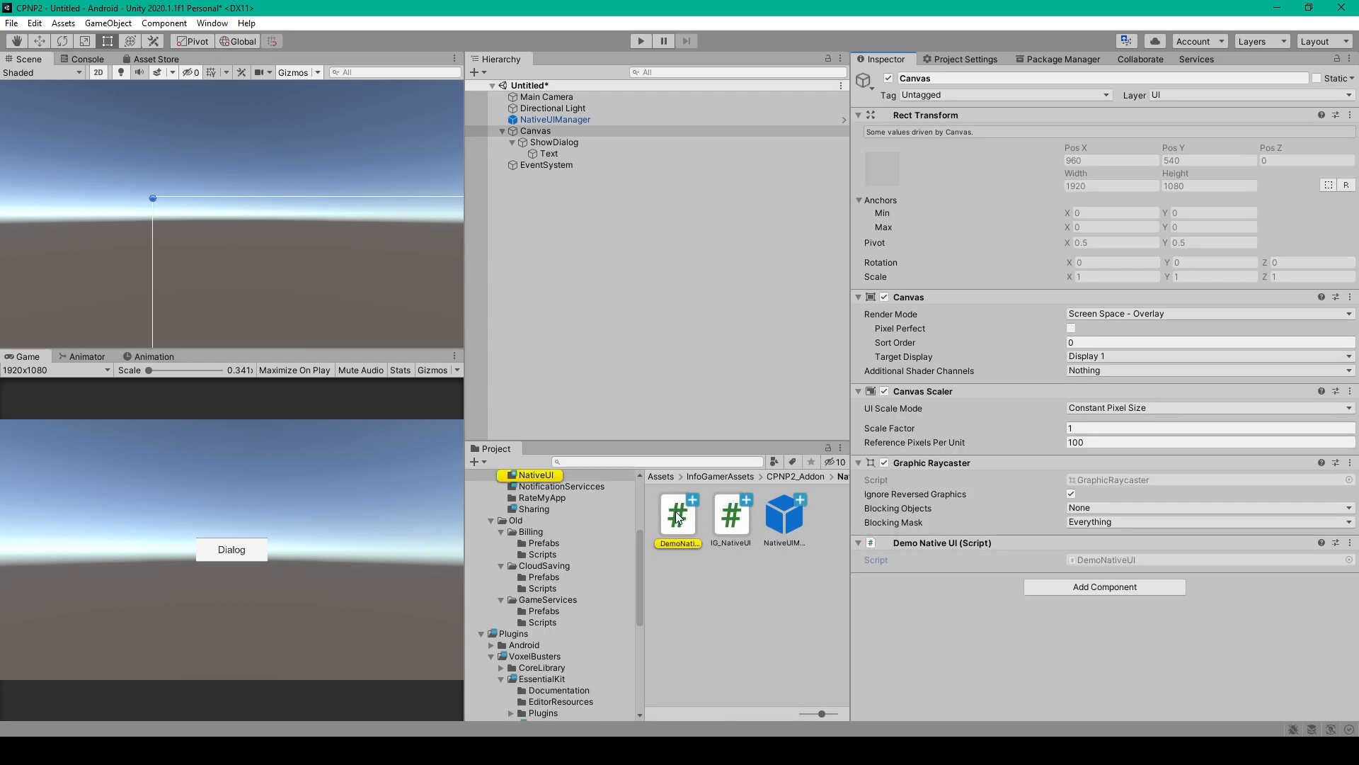
double_click(678, 520)
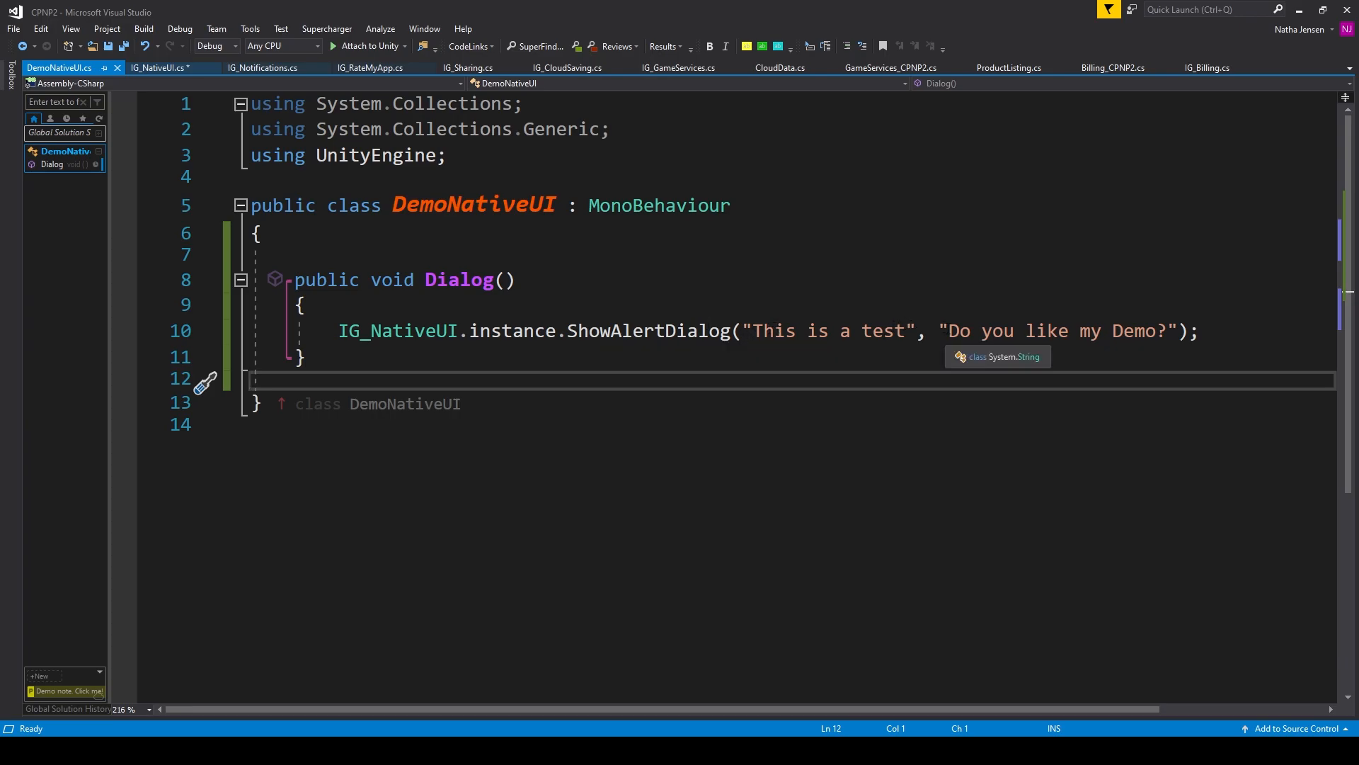
- Save DemoNativeUI with its Dialog test-alert method and return to Unity
key(ctrl+s)
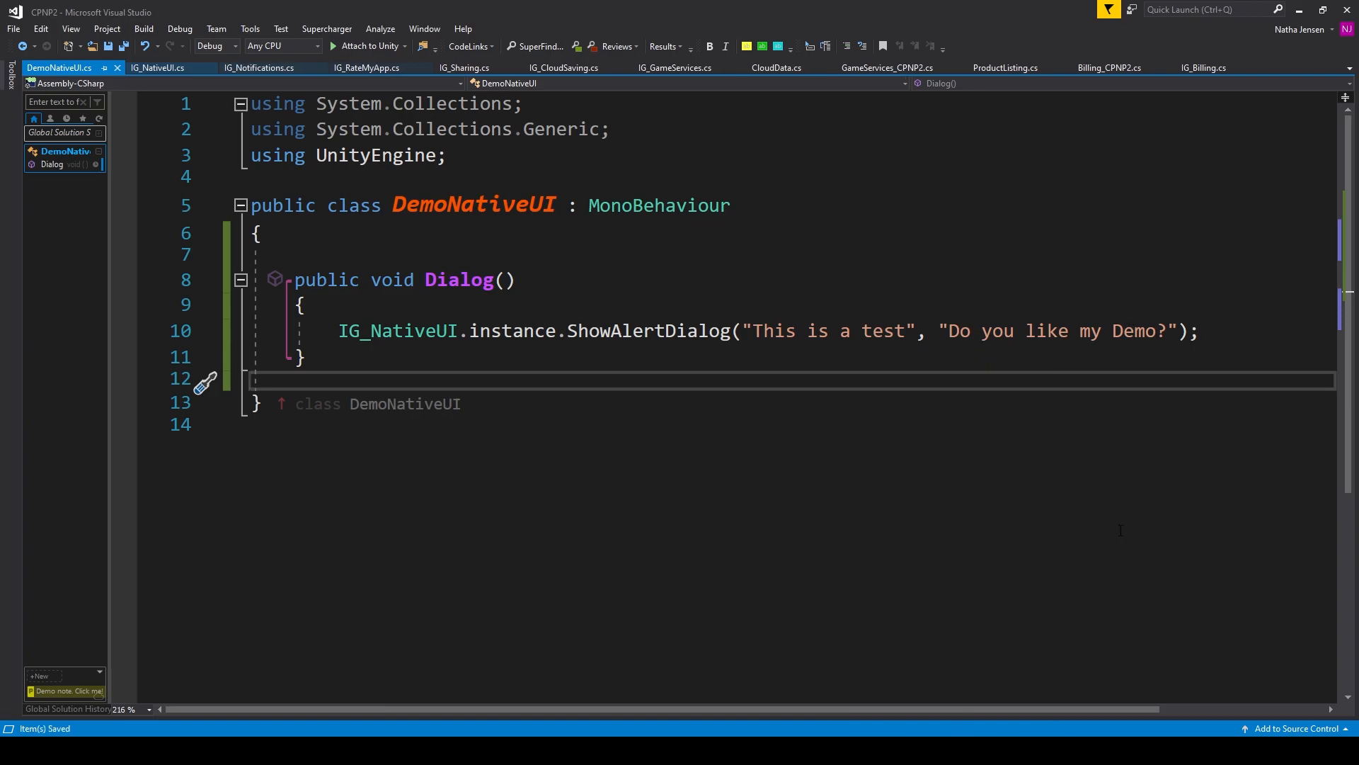
key(alt+Tab)
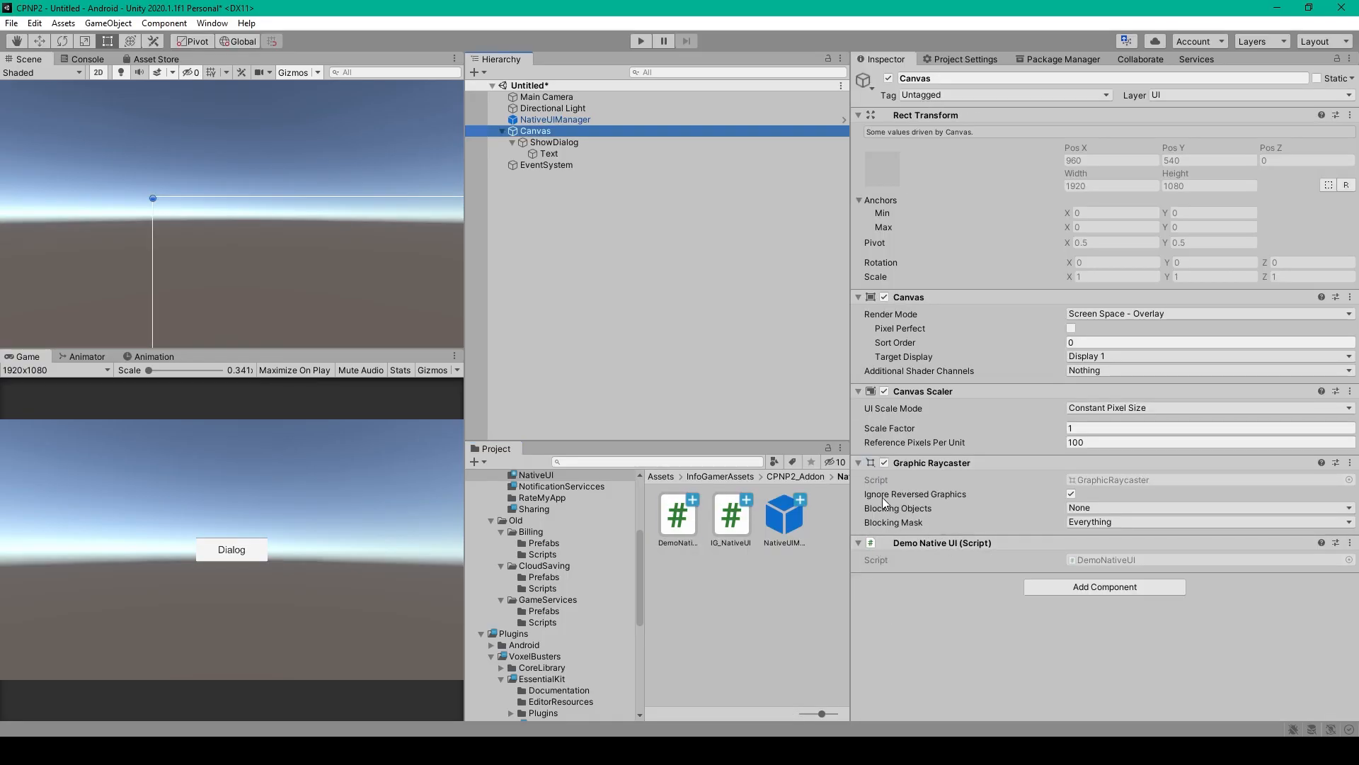
- Confirm ShowDialog's On Click calls DemoNativeUI.Dialog and start Play mode
click(574, 145)
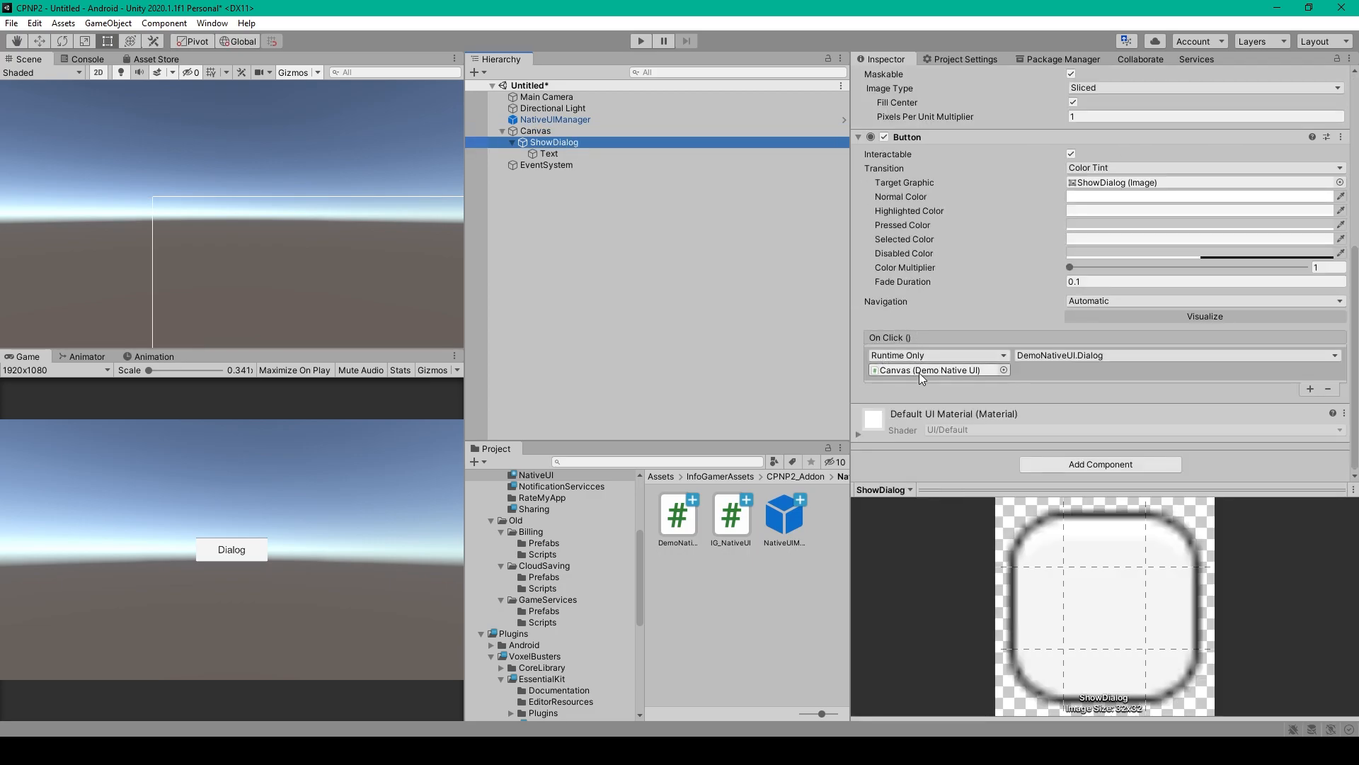
click(1090, 355)
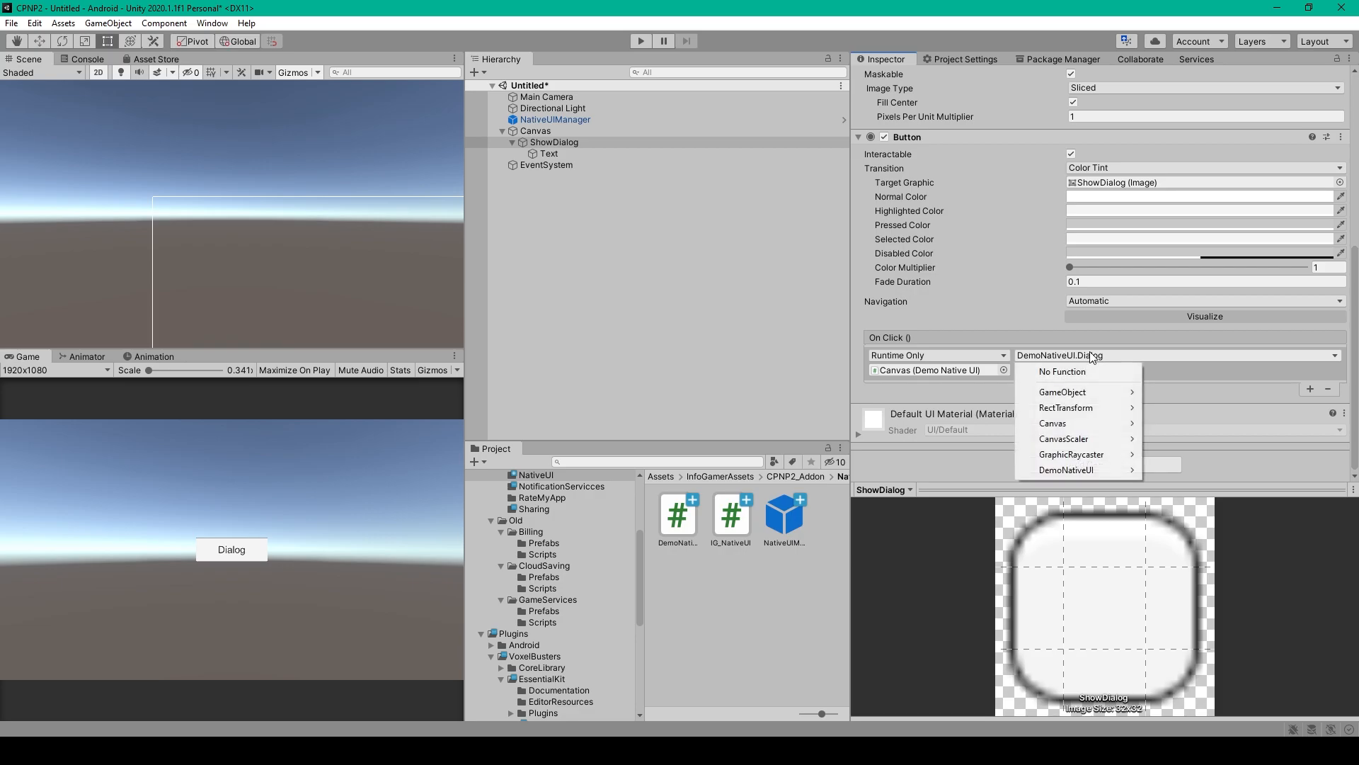
mouse_move(1067, 469)
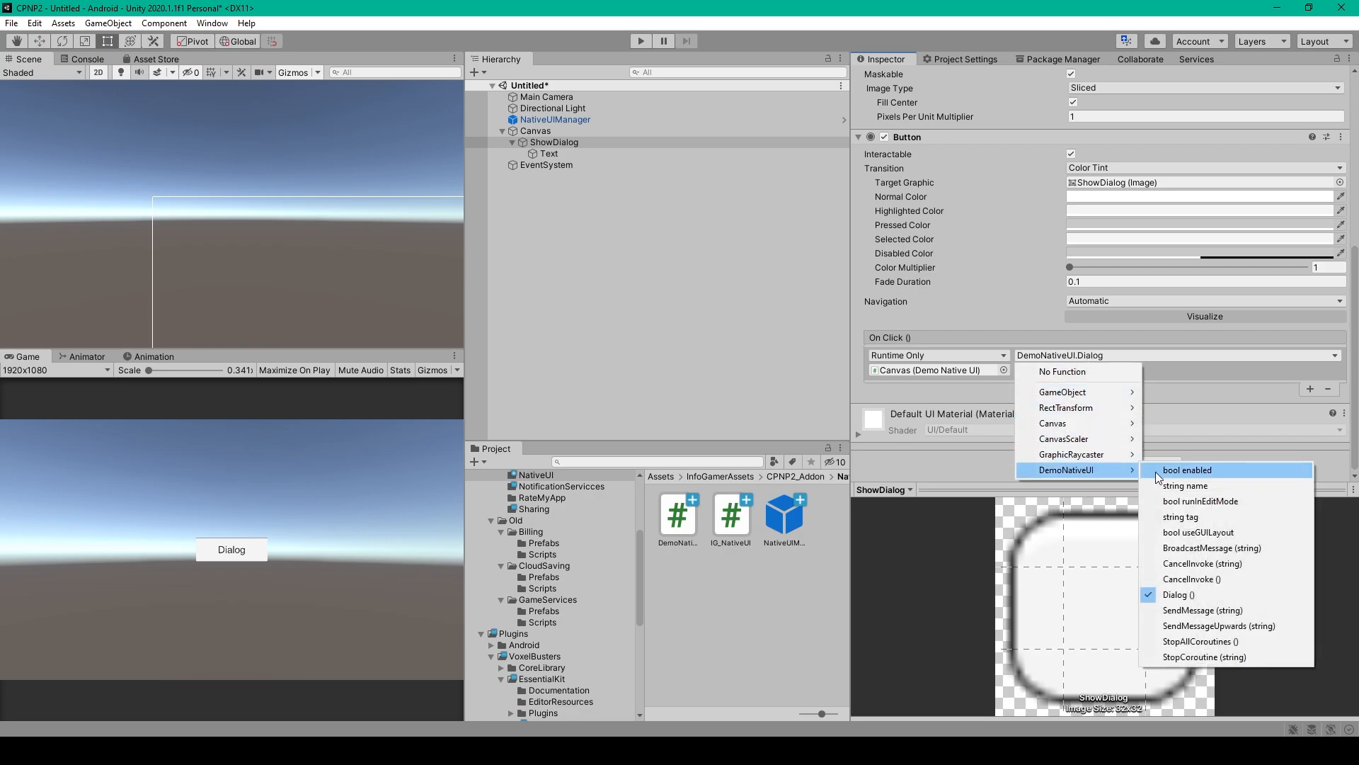
click(1173, 594)
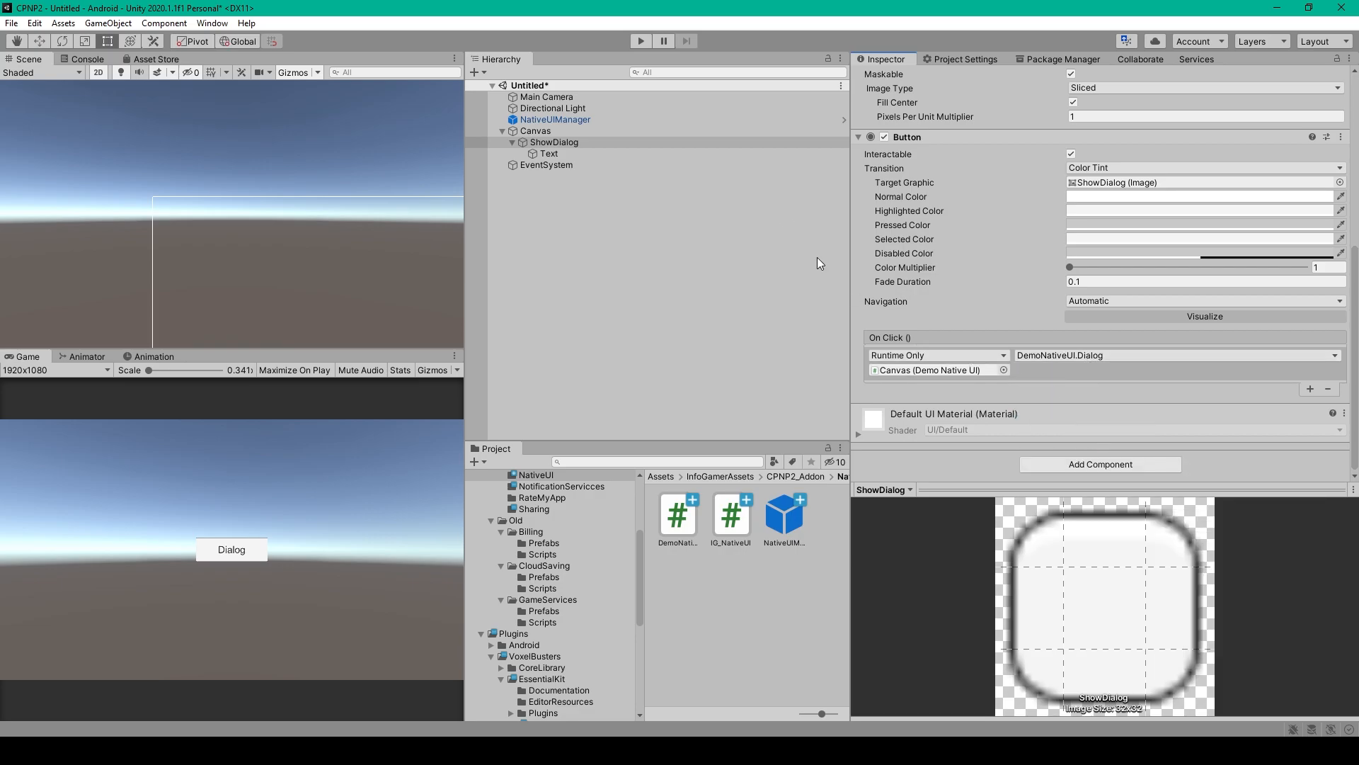
click(638, 42)
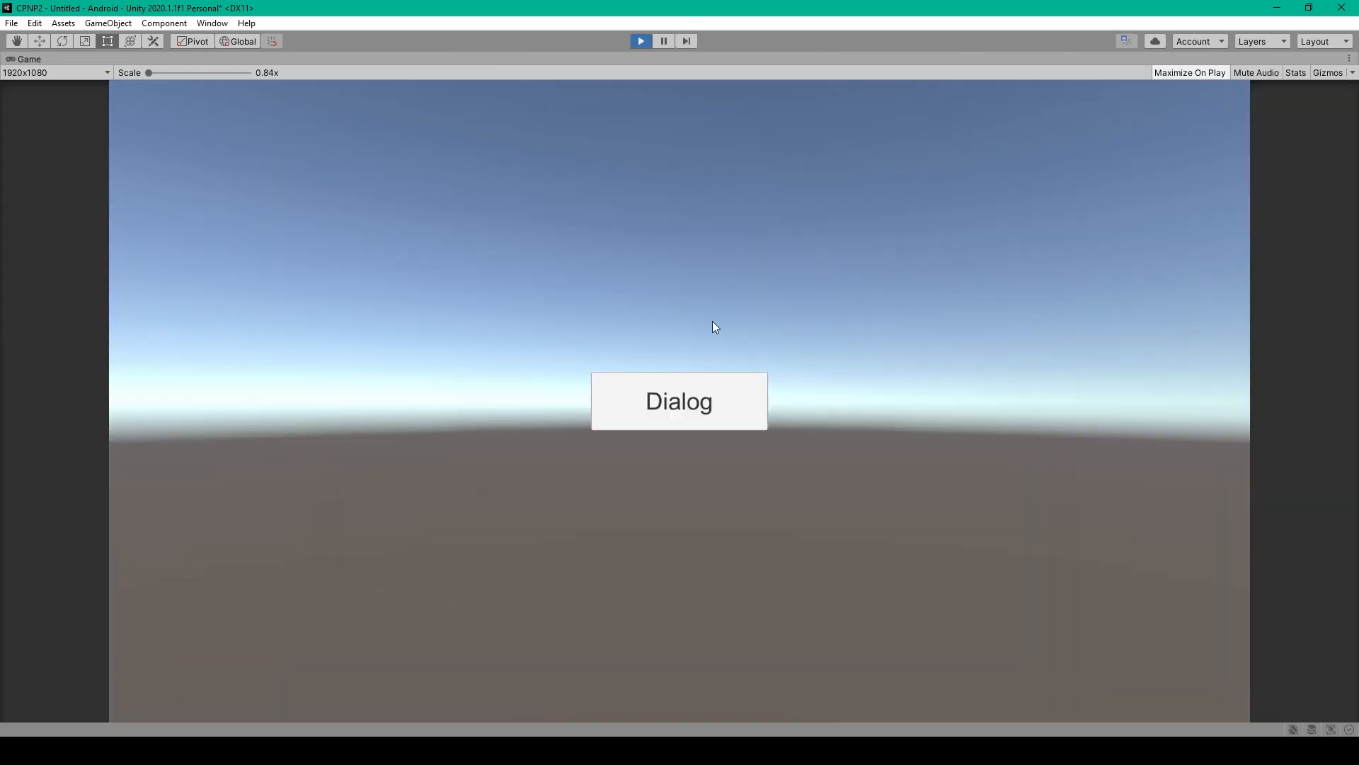
- Show the 'This is a test' alert from the Dialog button and answer Yes, logging 'Yes button clicked'
click(639, 400)
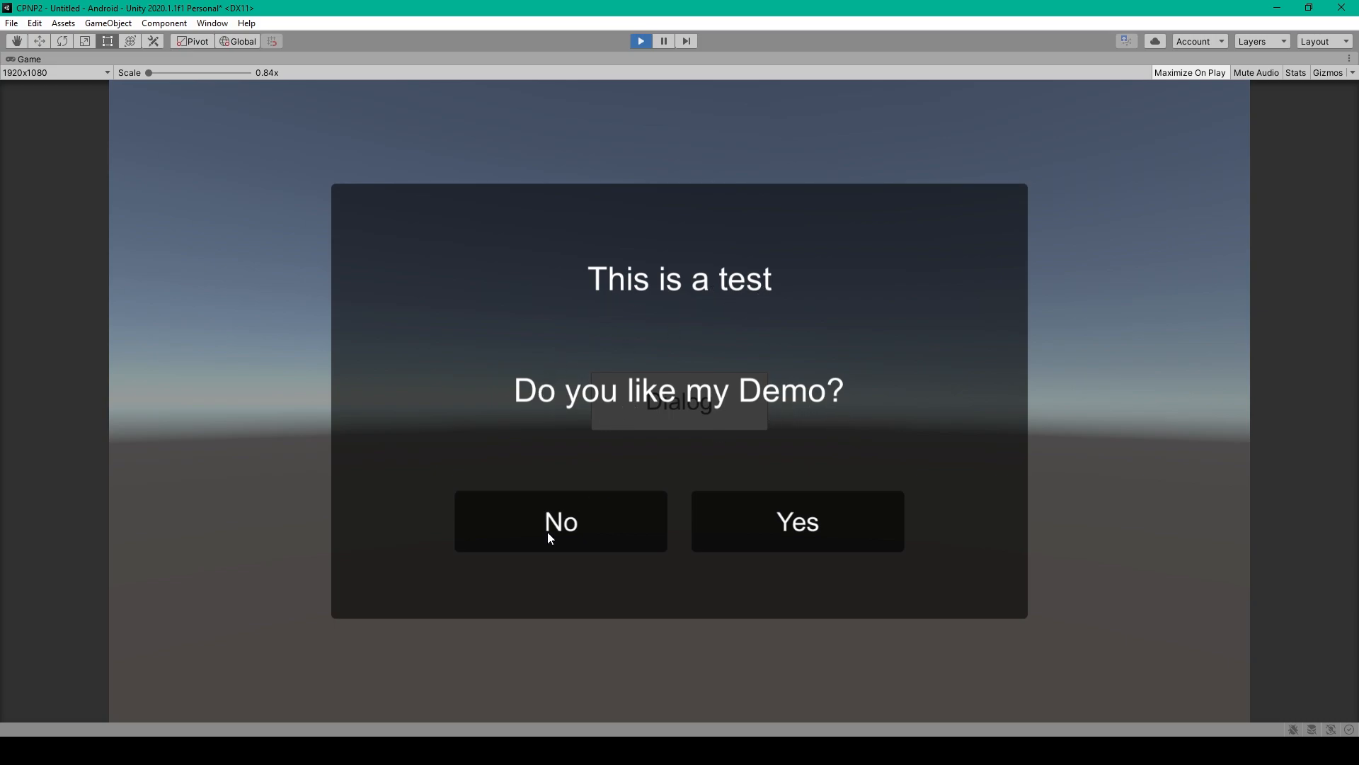
click(775, 515)
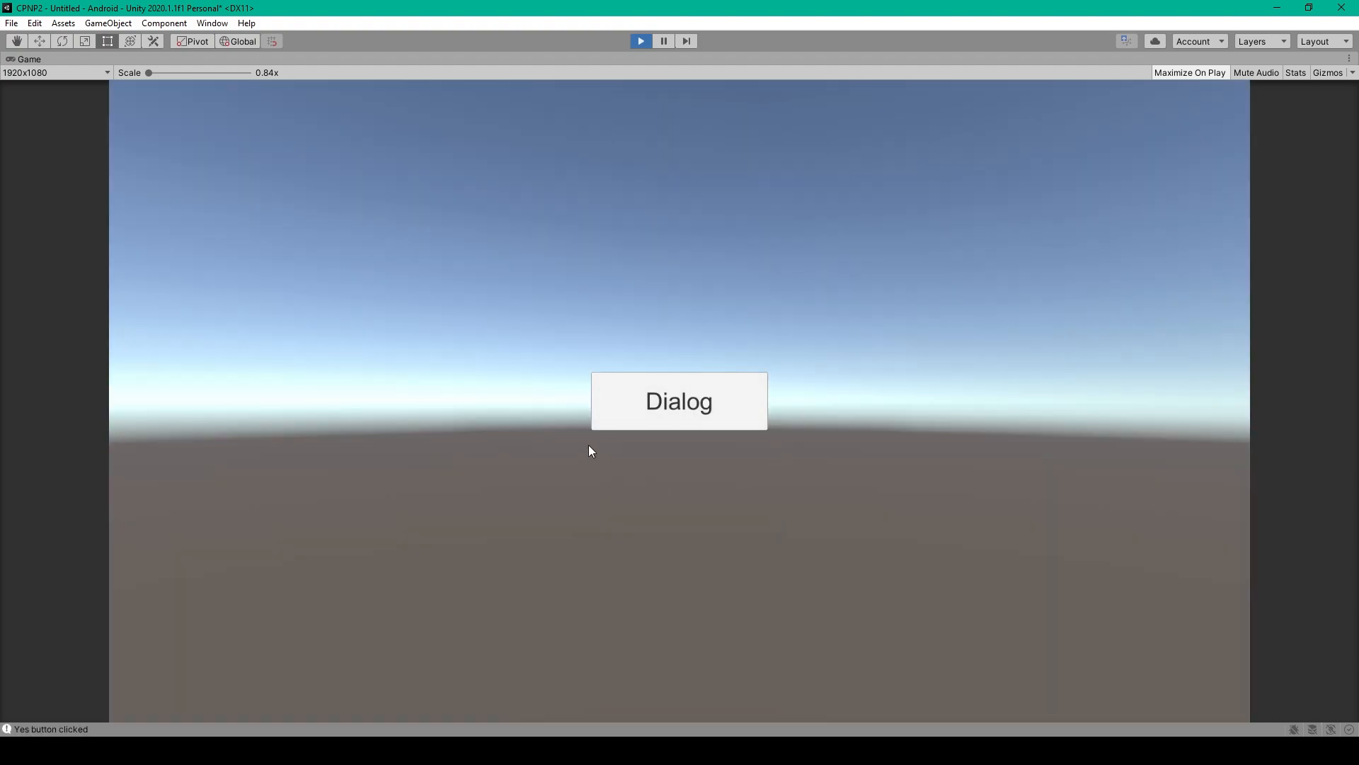